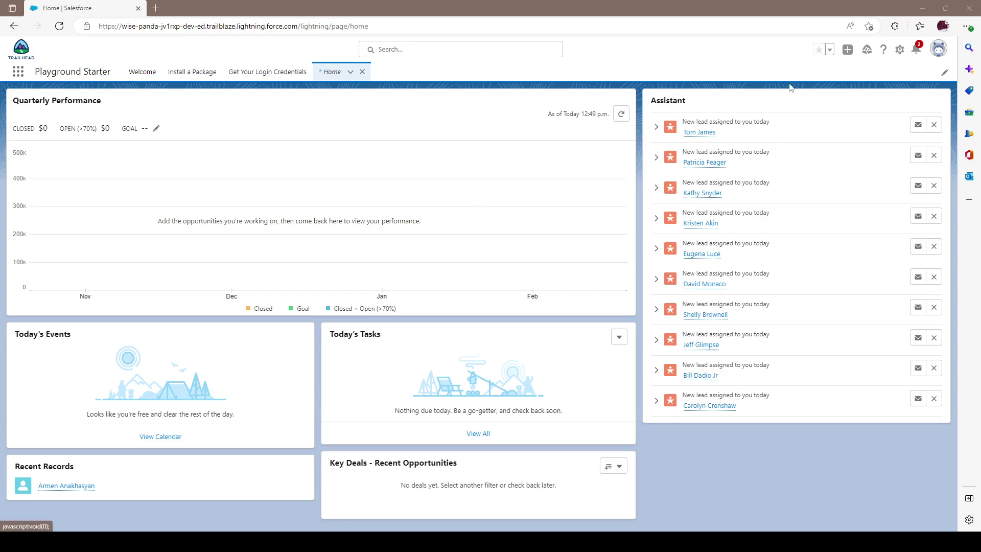
Go to Setup and find the Approval Processes page by searching for "appro"
left_click(900, 50)
left_click(871, 82)
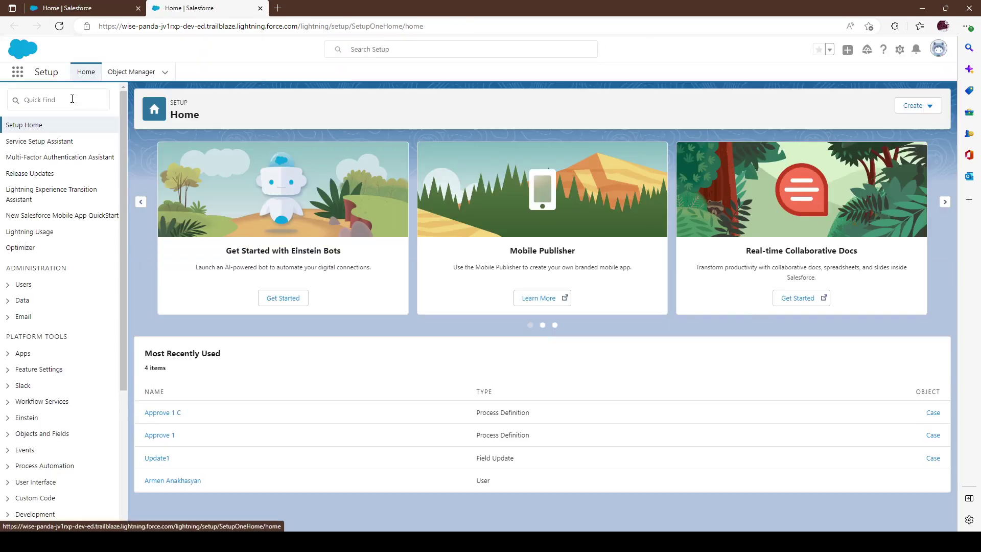
left_click(56, 101)
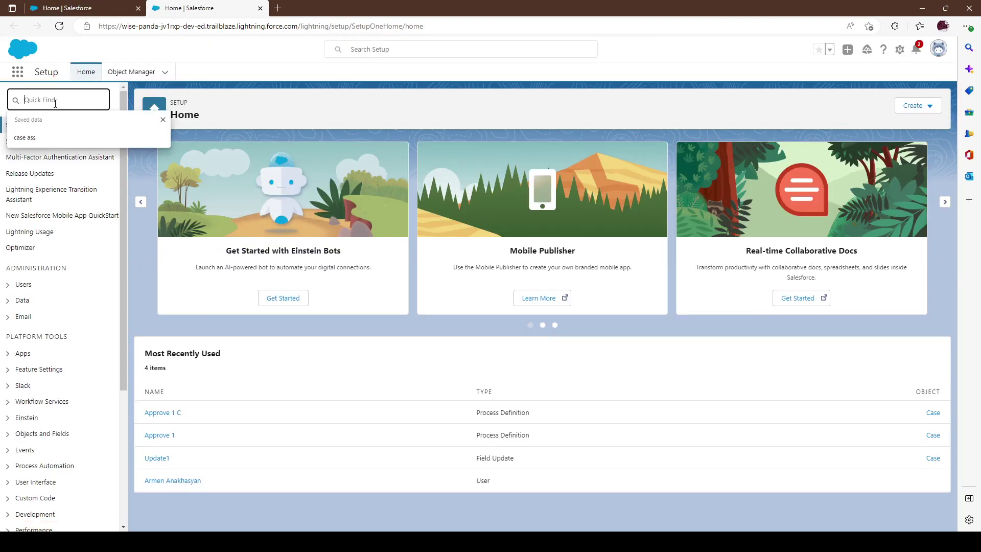
type("appro")
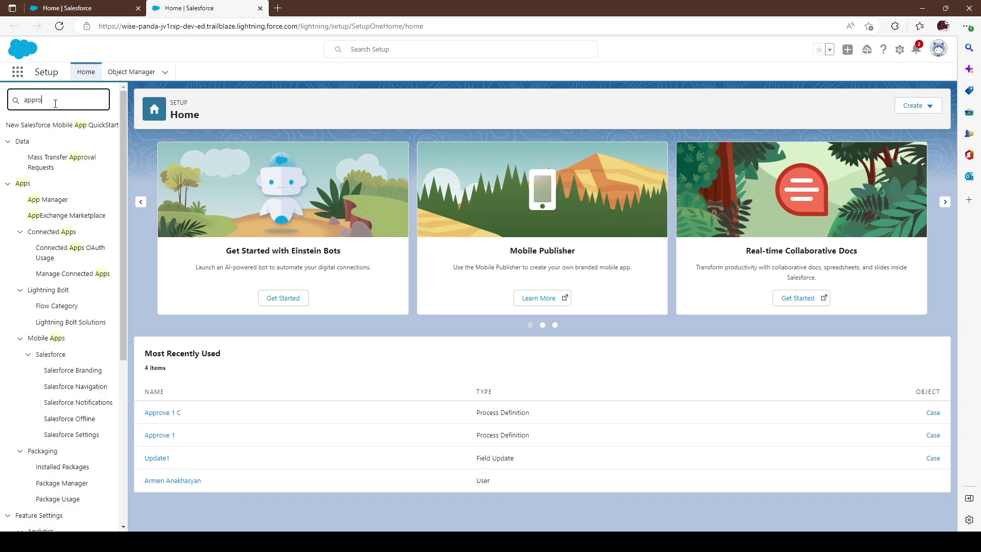
left_click(55, 174)
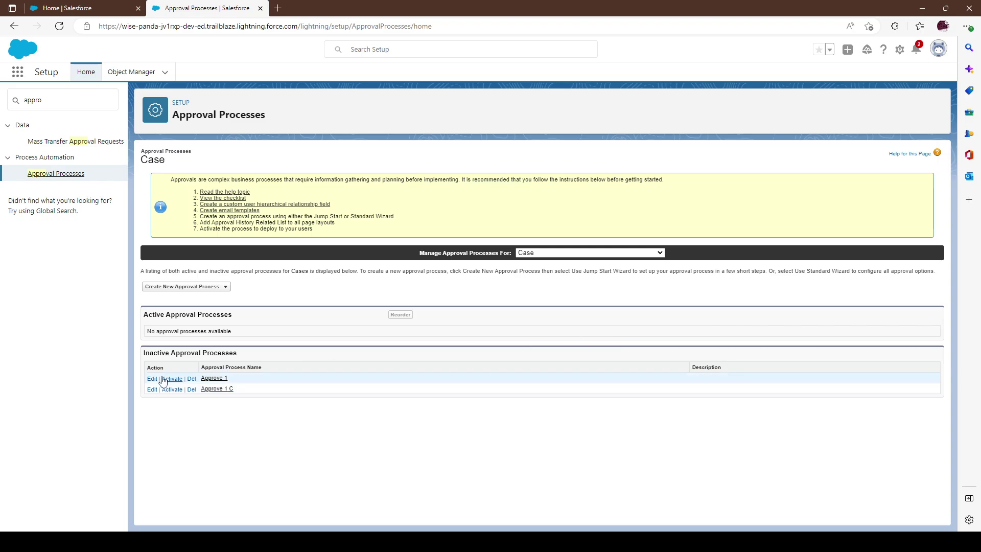
Delete the inactive Case approval processes Approve 1 C and Approve 1, confirming each deletion
left_click(191, 389)
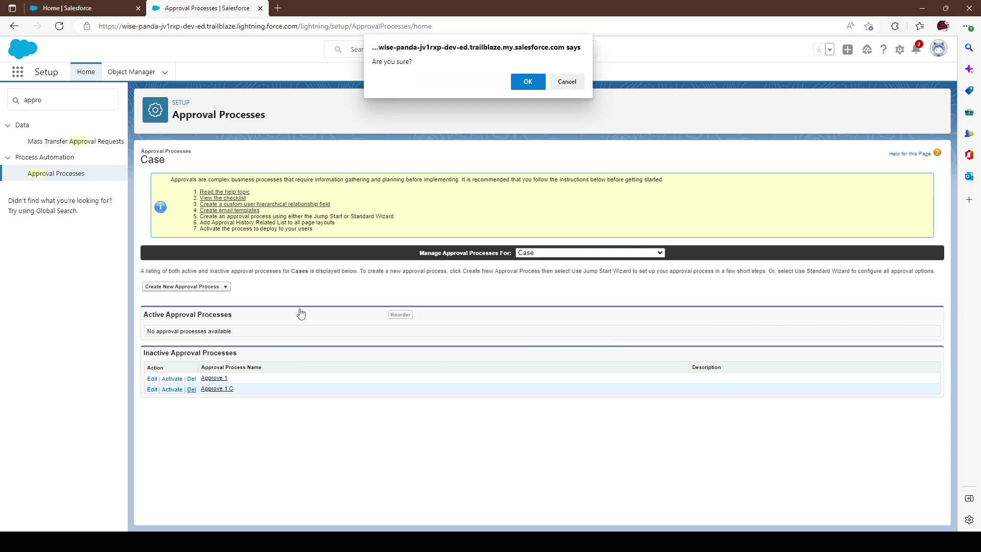
left_click(519, 85)
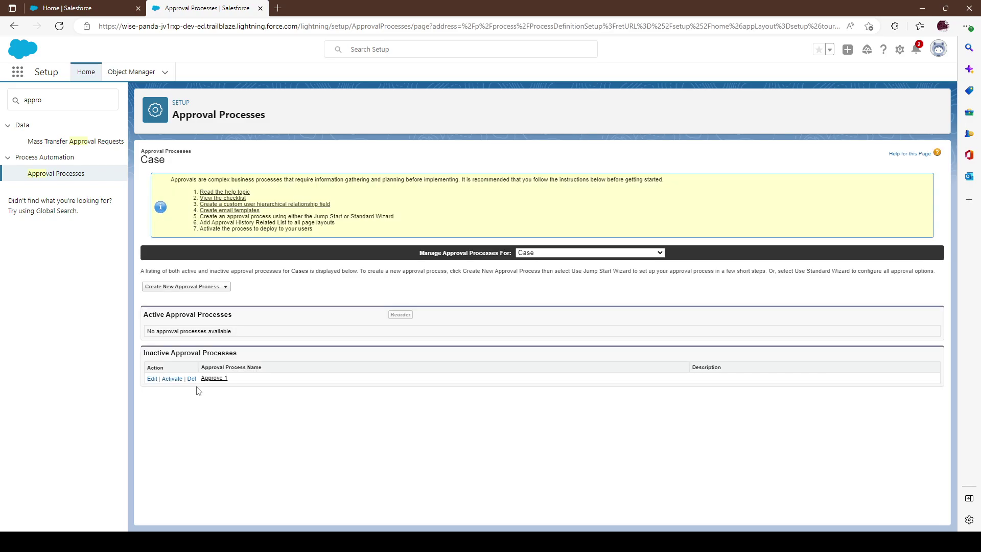
left_click(192, 378)
left_click(529, 79)
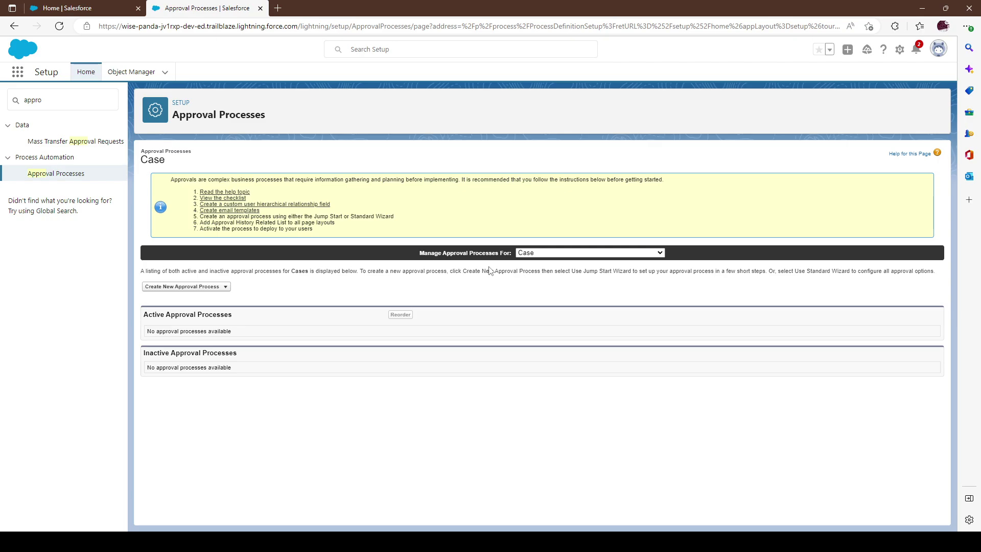
Browse the objects that can have approval processes and choose Case as the one to manage
left_click(551, 253)
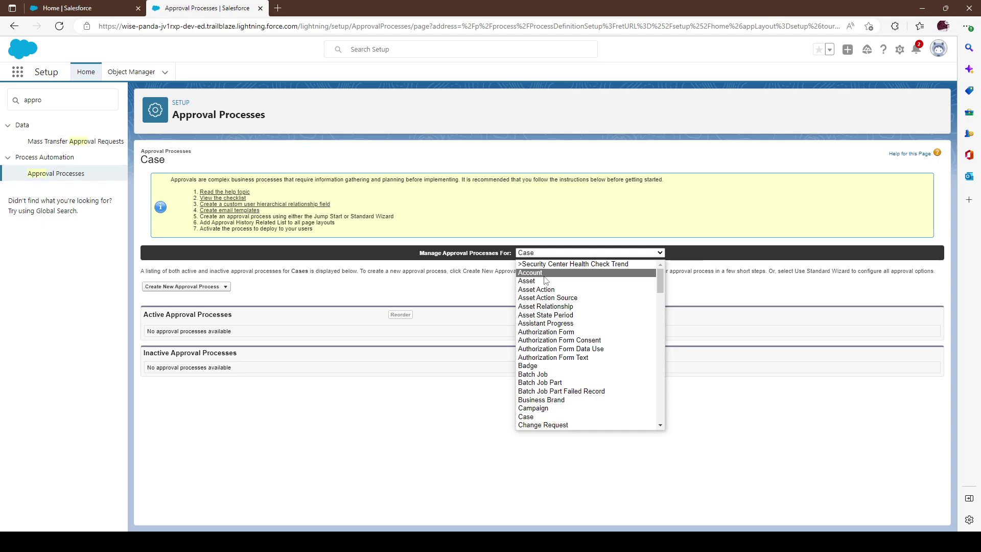
scroll(555, 357, "down", 6)
scroll(556, 367, "down", 5)
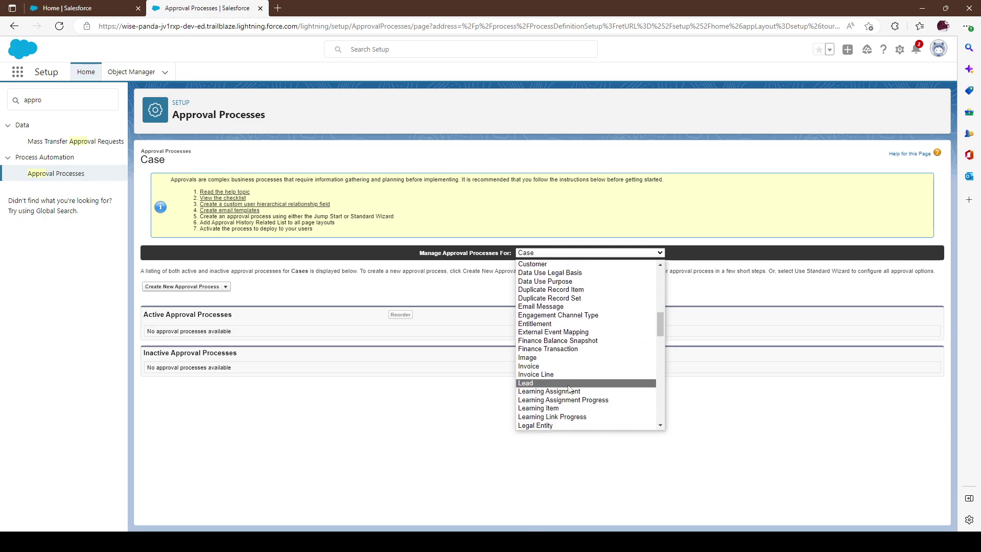
scroll(570, 390, "up", 10)
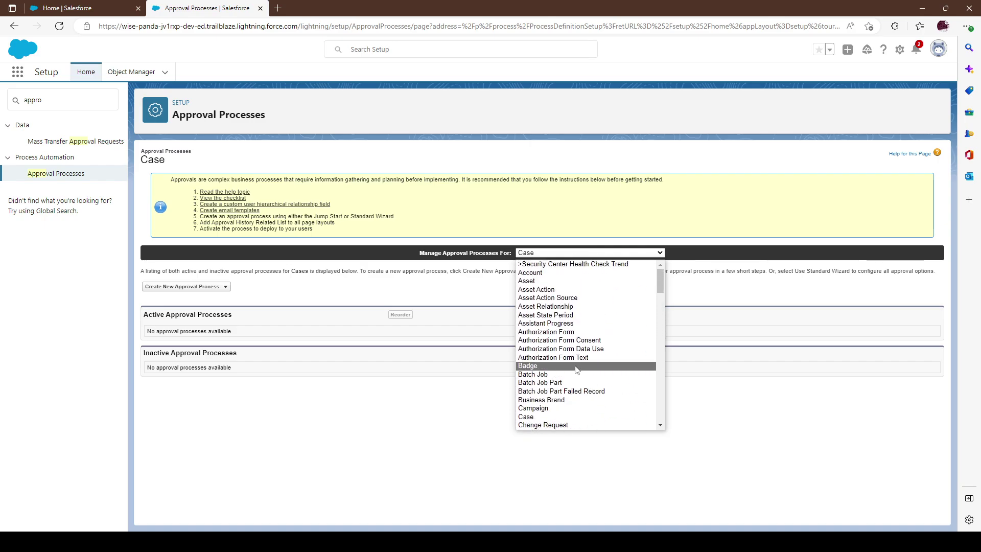
scroll(579, 369, "down", 1)
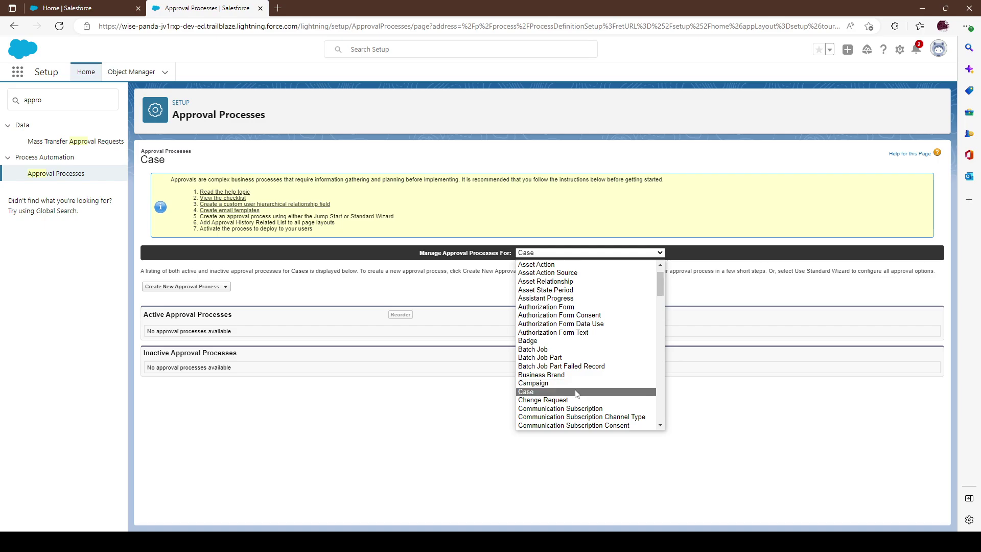
left_click(576, 393)
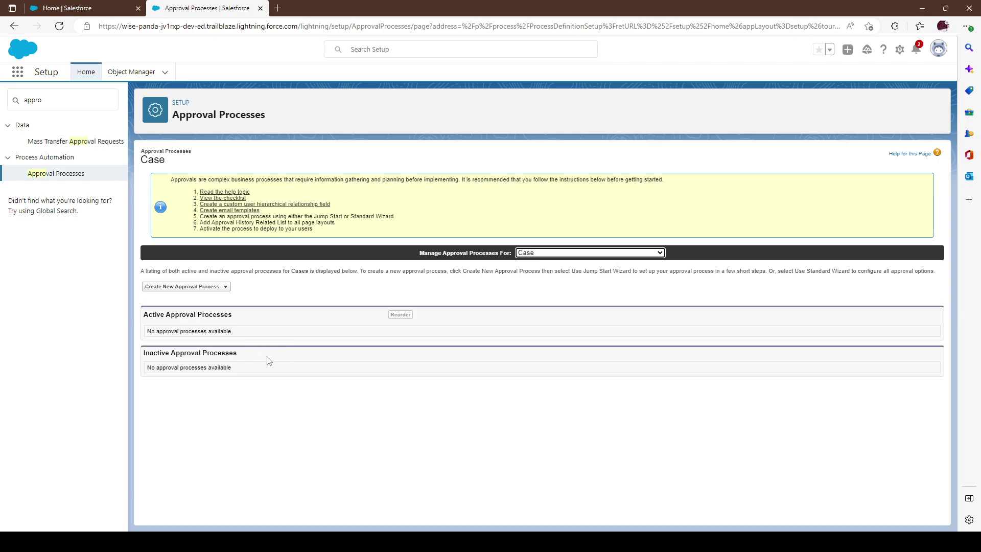
left_click(409, 285)
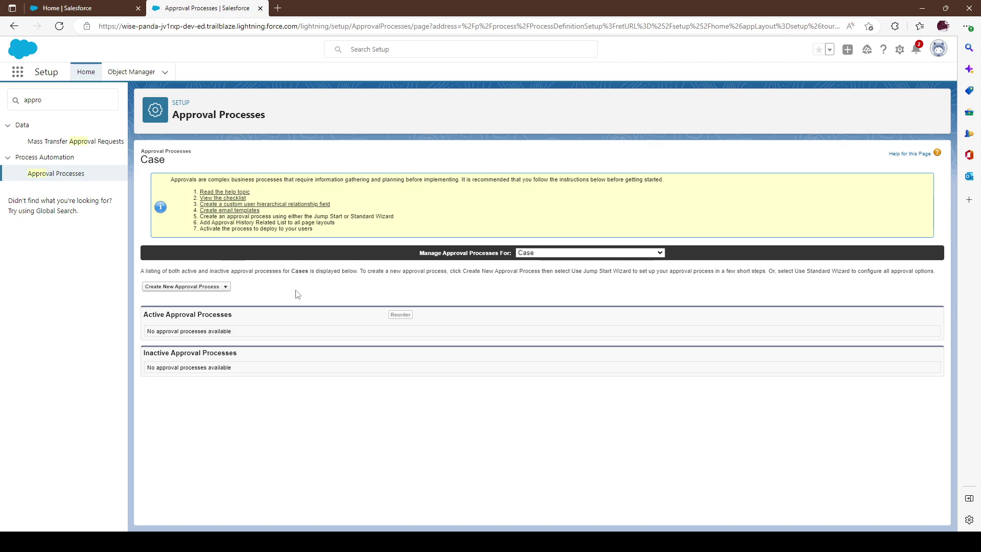
Start a new approval process with the Standard Setup Wizard, name it App_1 and proceed to the entry criteria
left_click(221, 287)
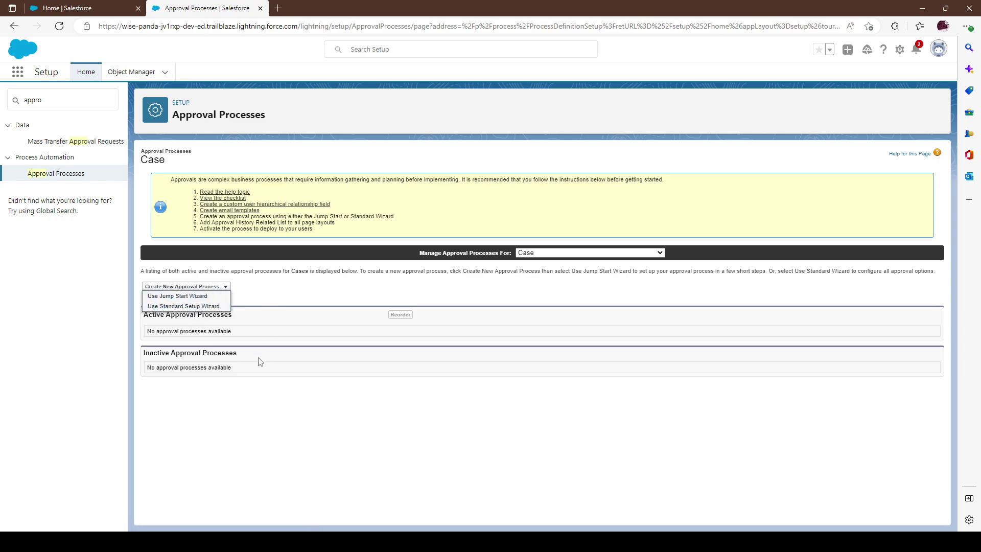
left_click(188, 307)
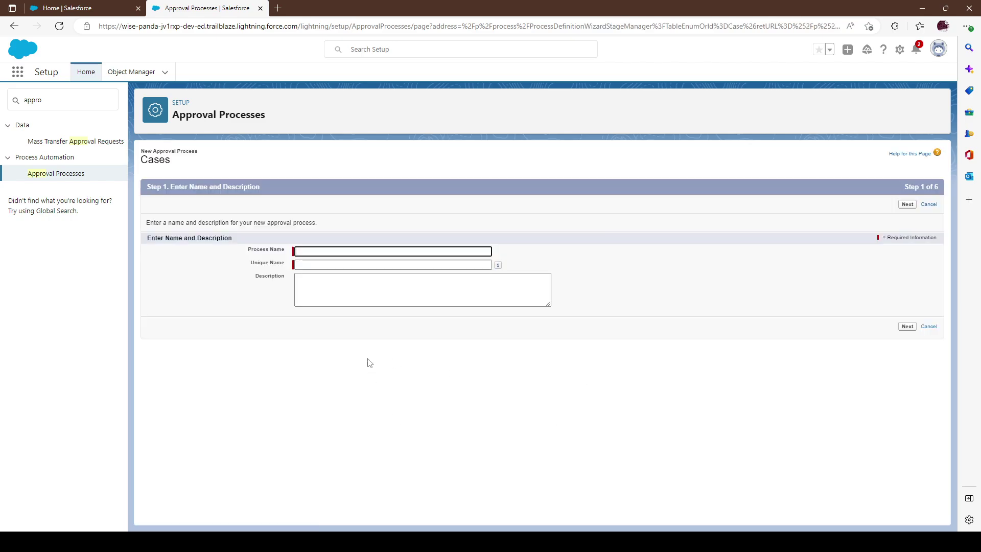
left_click(355, 251)
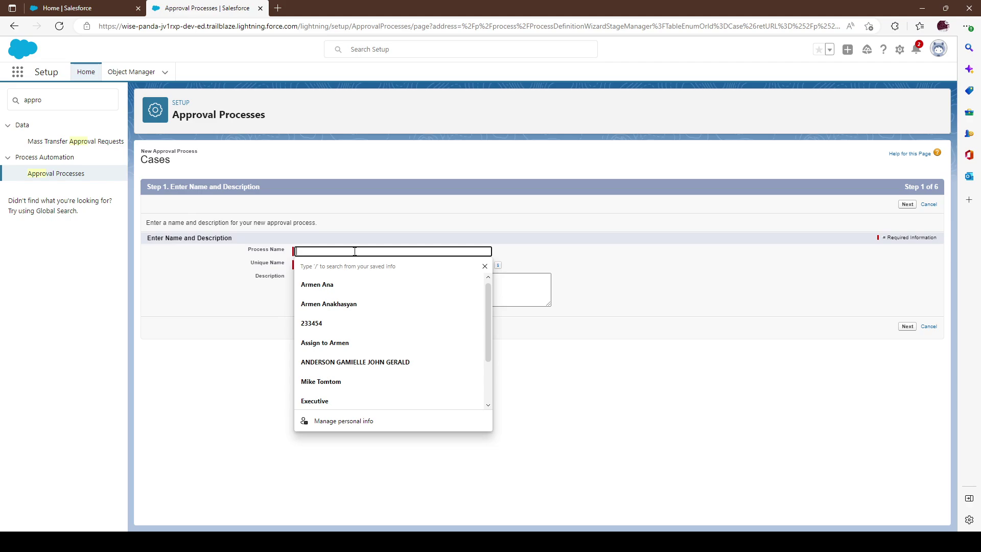
type("Aoriv")
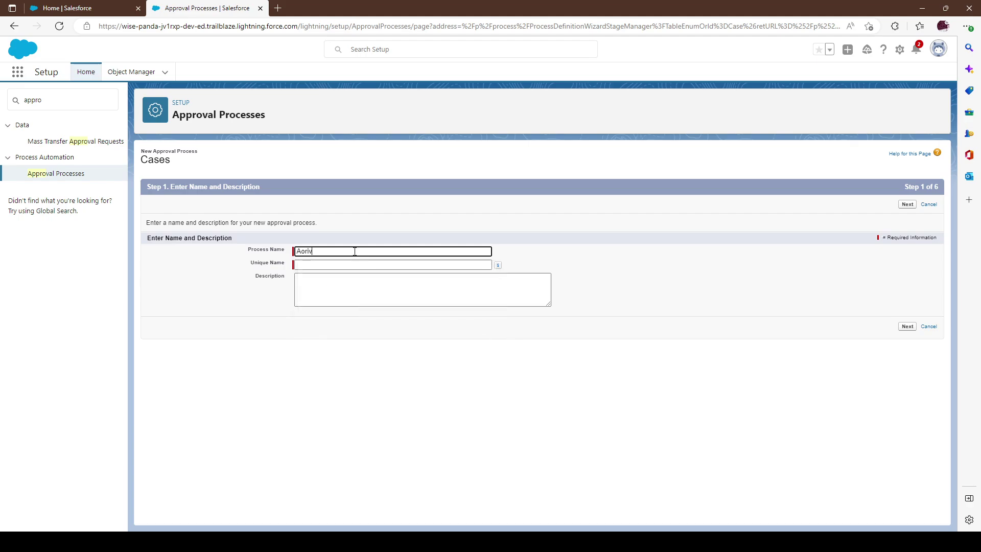
key("BackSpace")
key("BackSpace")
key("BackSpace")
type("pp")
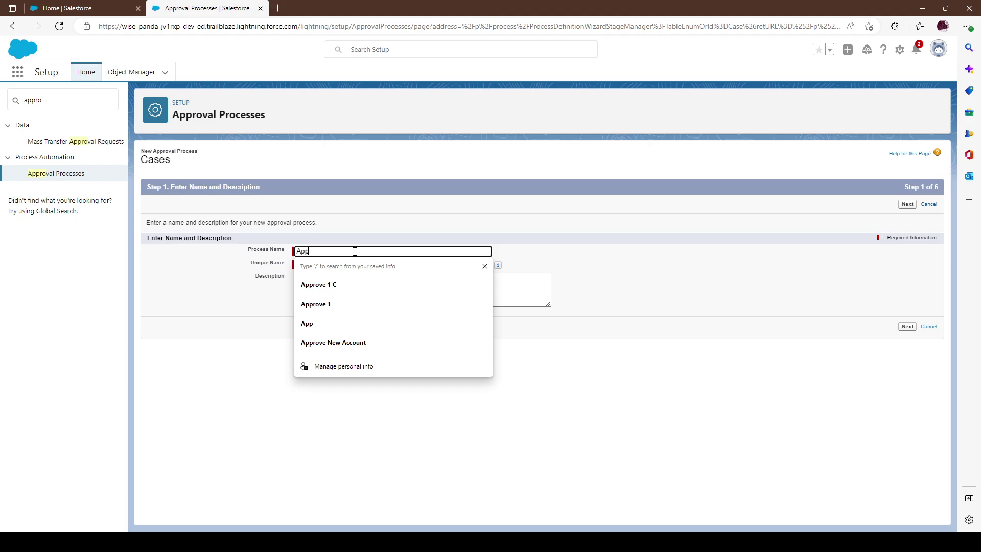
type("_1")
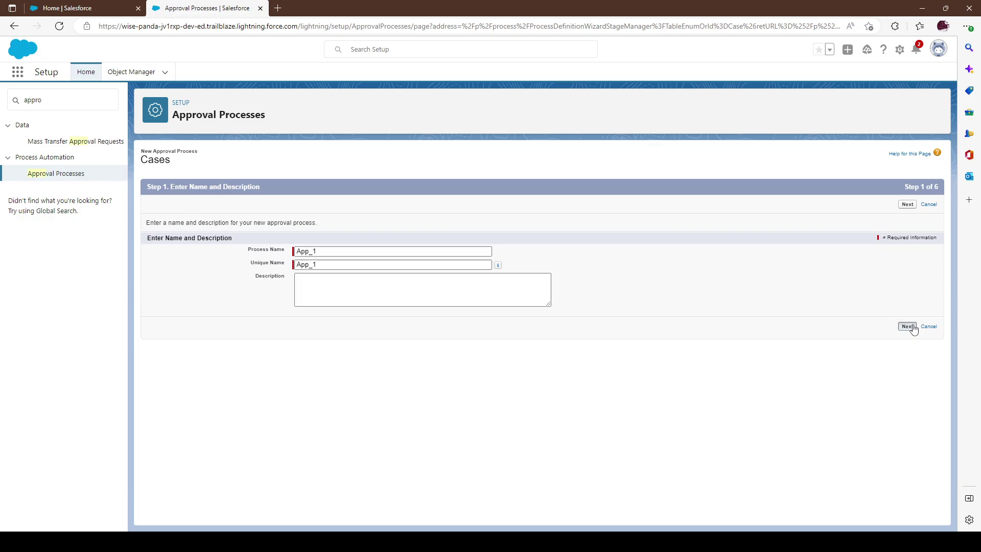
left_click(907, 327)
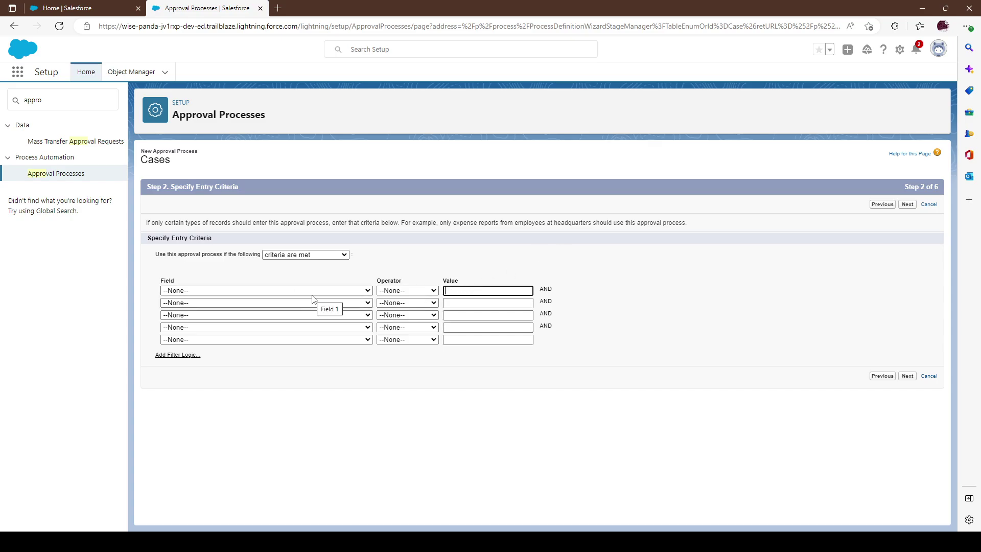
Set the entry criteria to Case Reason equals Performance, Breakdown, and proceed to the approver settings
left_click(295, 292)
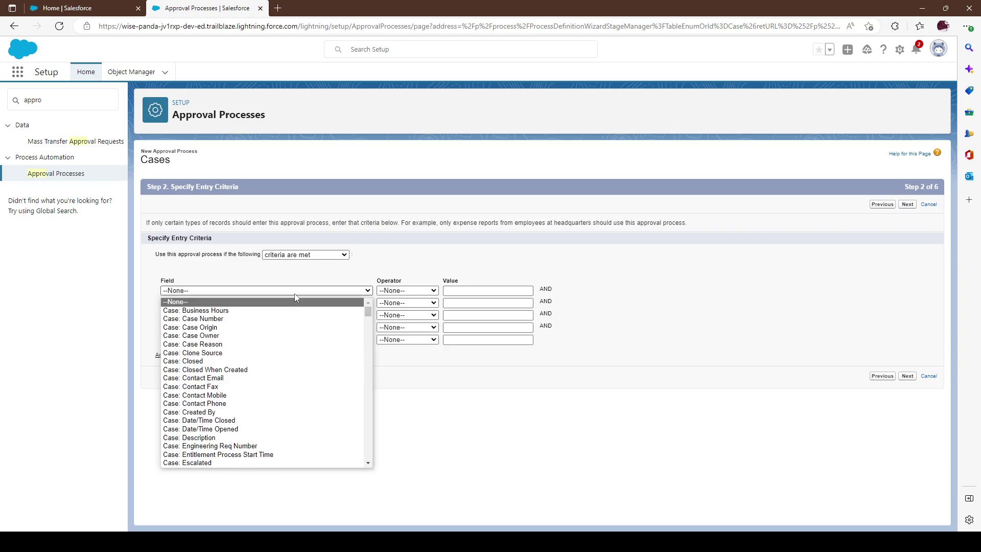
left_click(246, 344)
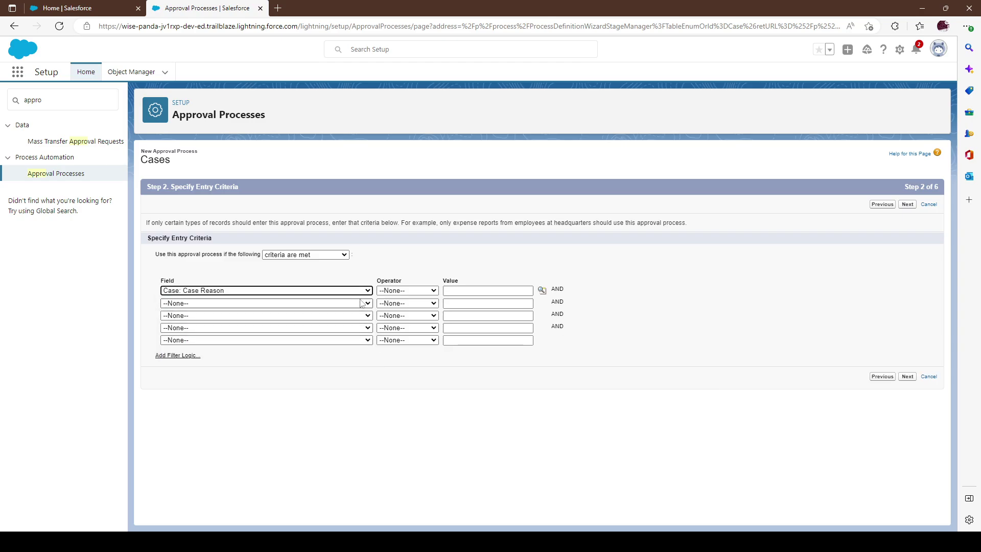
left_click(402, 292)
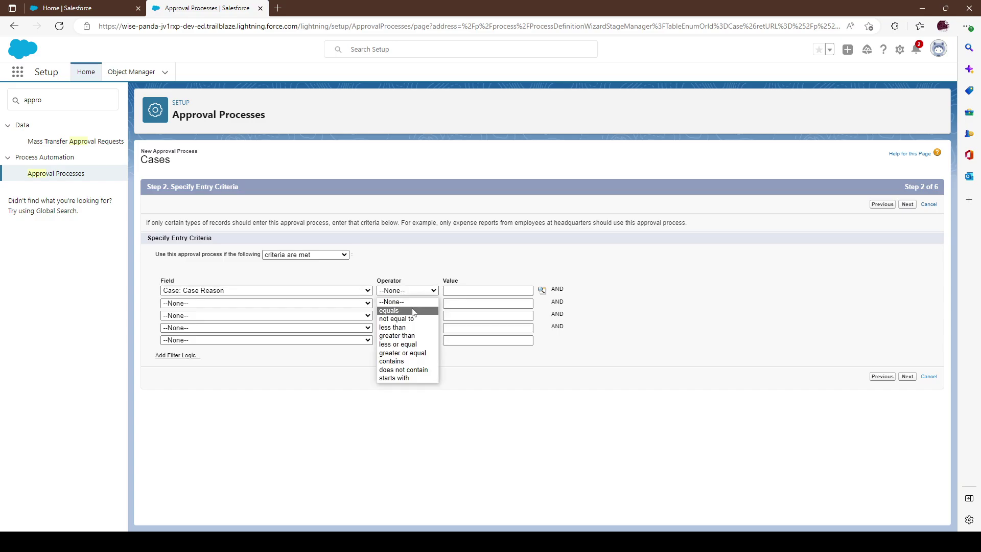
left_click(413, 310)
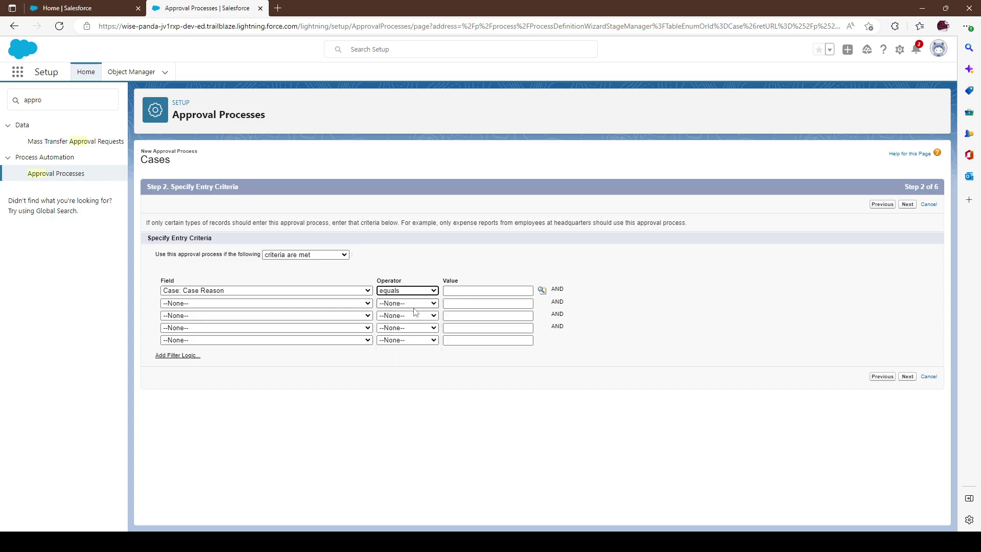
left_click(541, 290)
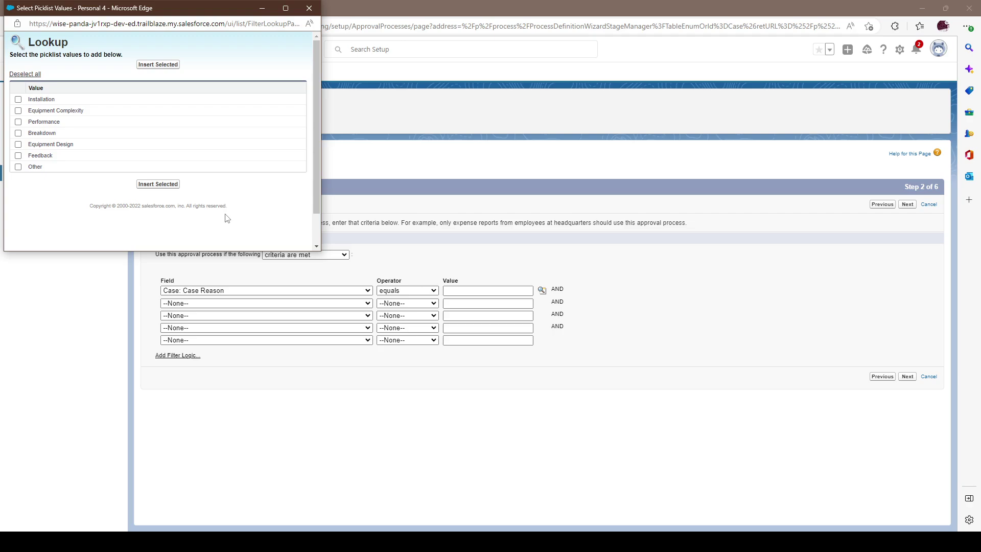
left_click(46, 131)
left_click(55, 123)
left_click(160, 184)
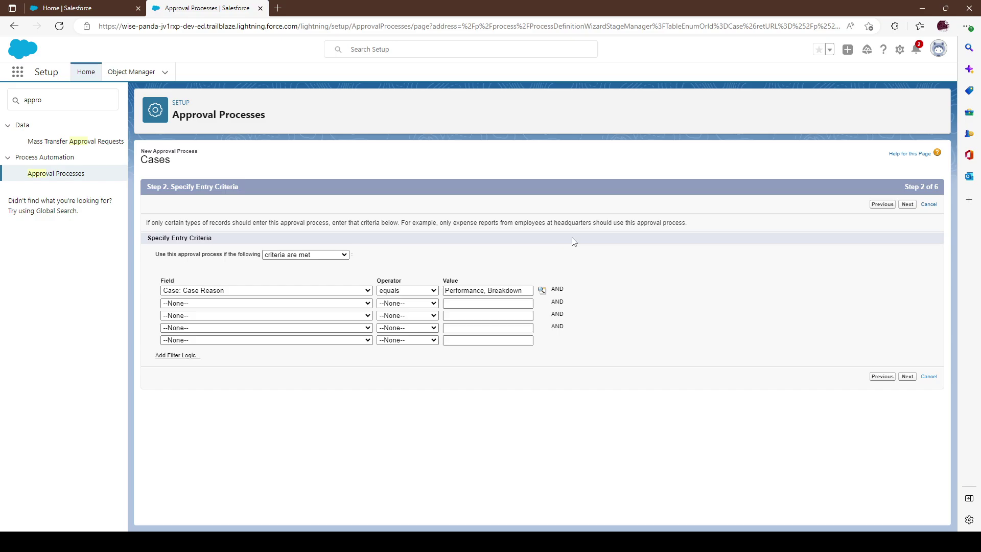
left_click(907, 377)
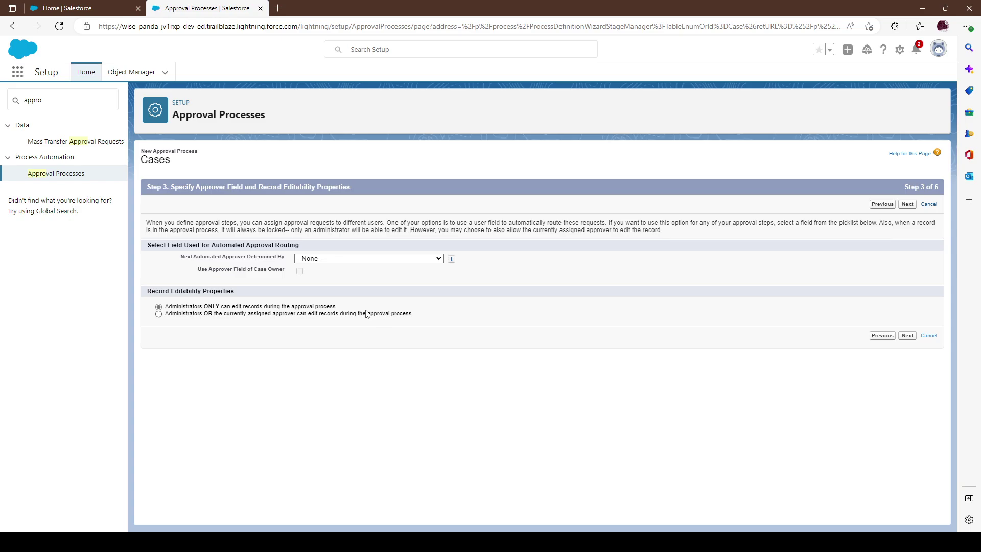
Set the next automated approver to be determined by Manager and proceed to the notification templates
left_click(361, 257)
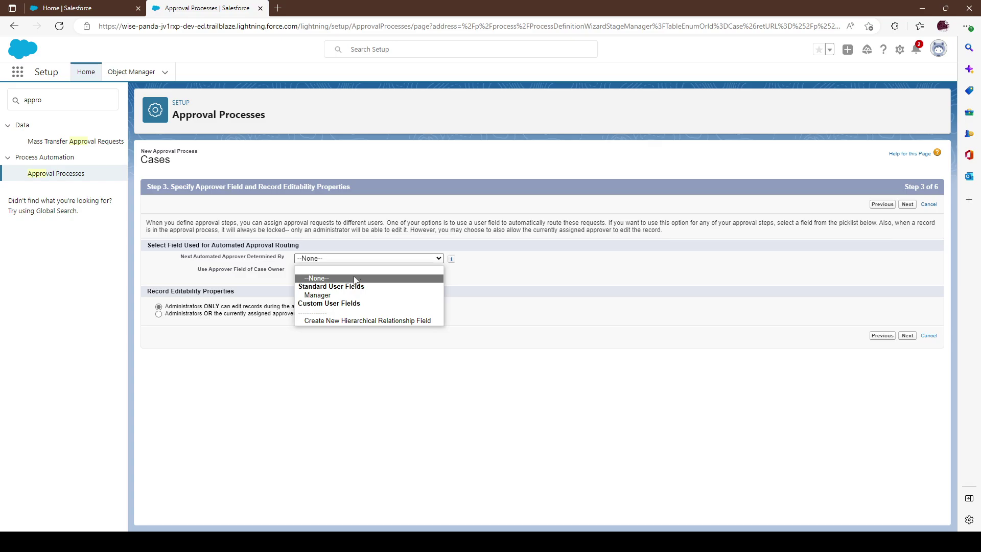
left_click(352, 296)
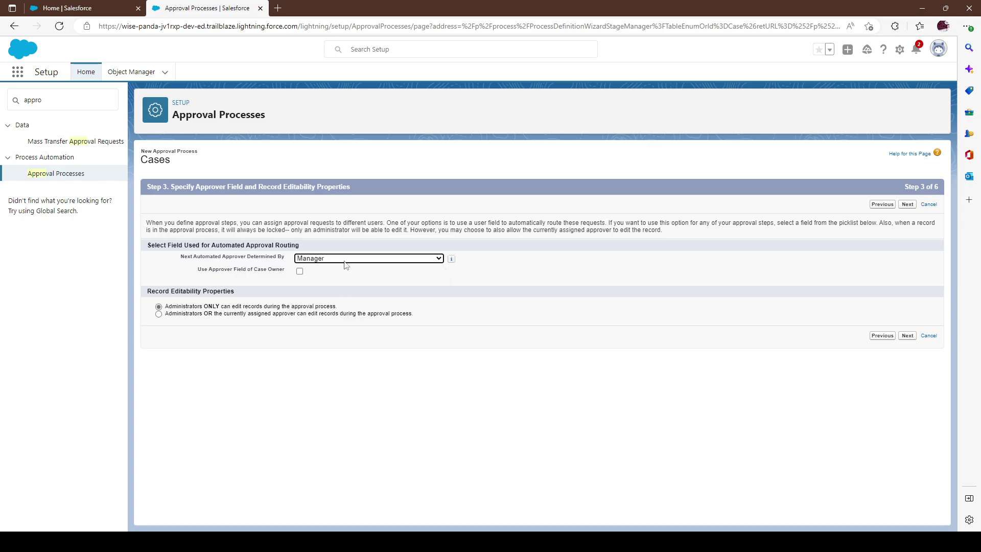
left_click(594, 296)
left_click(906, 335)
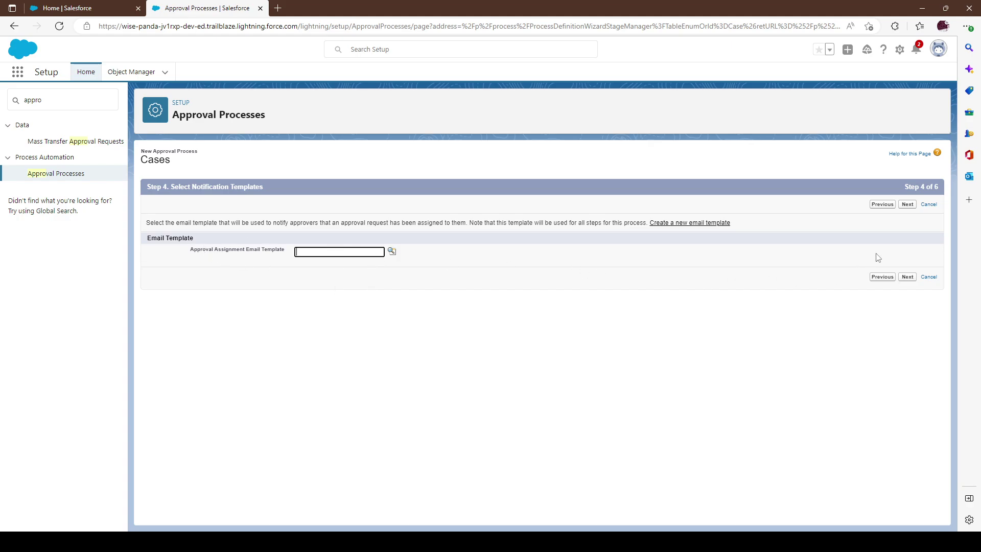
left_click(891, 277)
left_click(907, 337)
left_click(907, 207)
left_click(882, 205)
Look through the Classic email templates for approval assignment, then leave the template empty and proceed to the approval page fields
left_click(392, 251)
left_click_drag(368, 263, 391, 160)
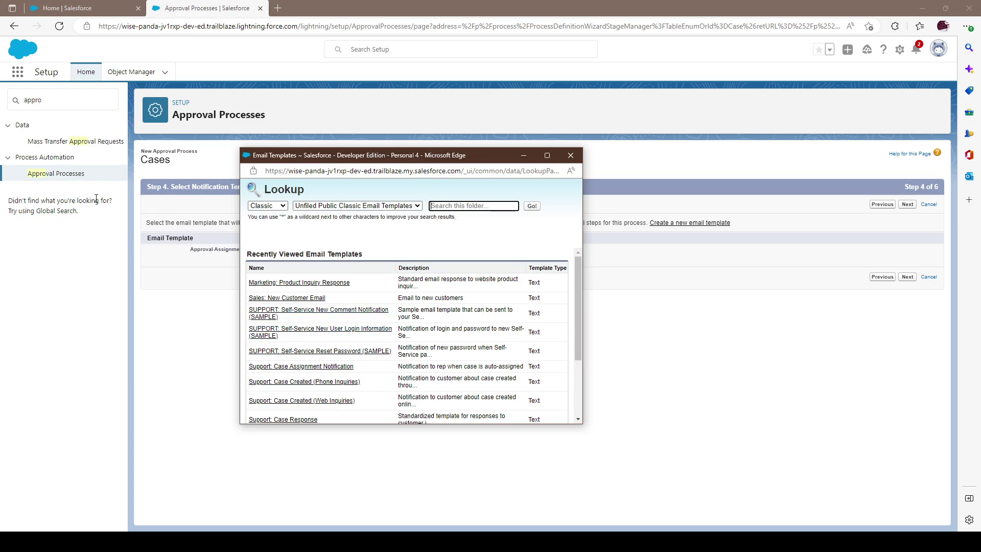
left_click(267, 205)
left_click(260, 214)
scroll(371, 281, "down", 3)
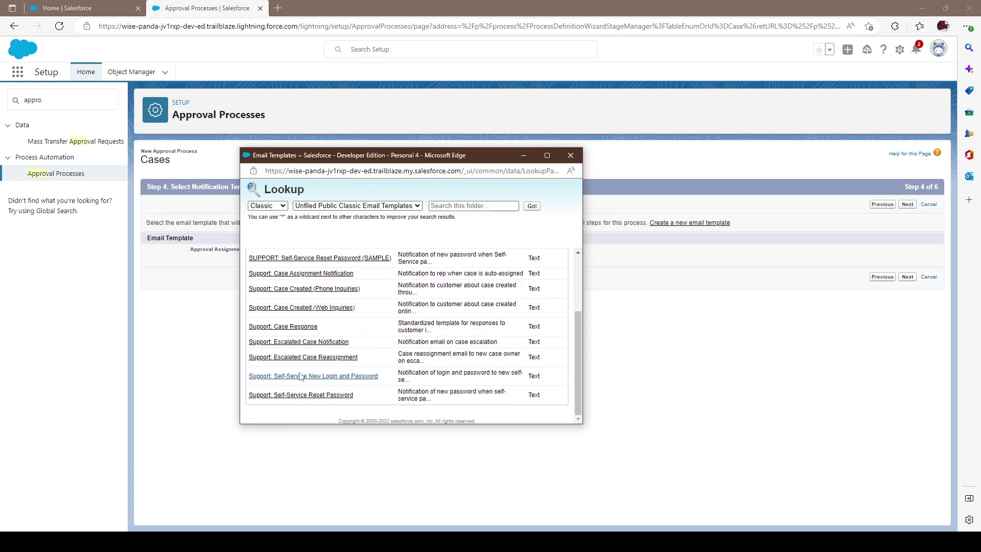
left_click_drag(438, 160, 386, 230)
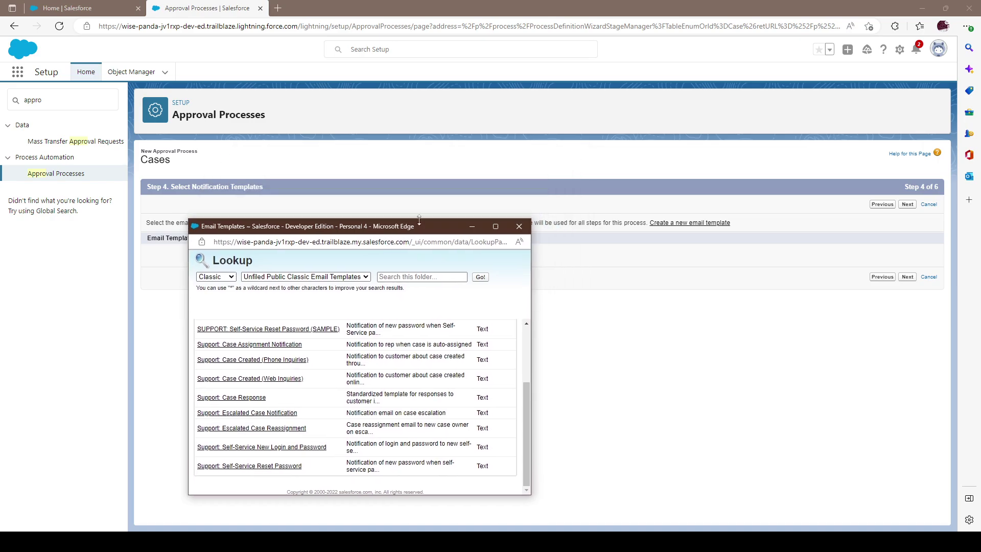
left_click(520, 226)
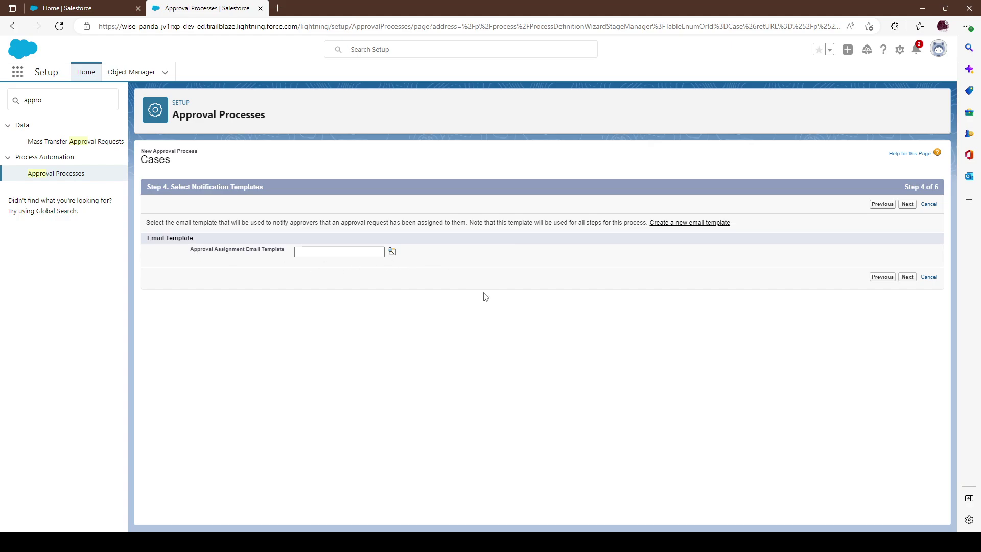
left_click(907, 277)
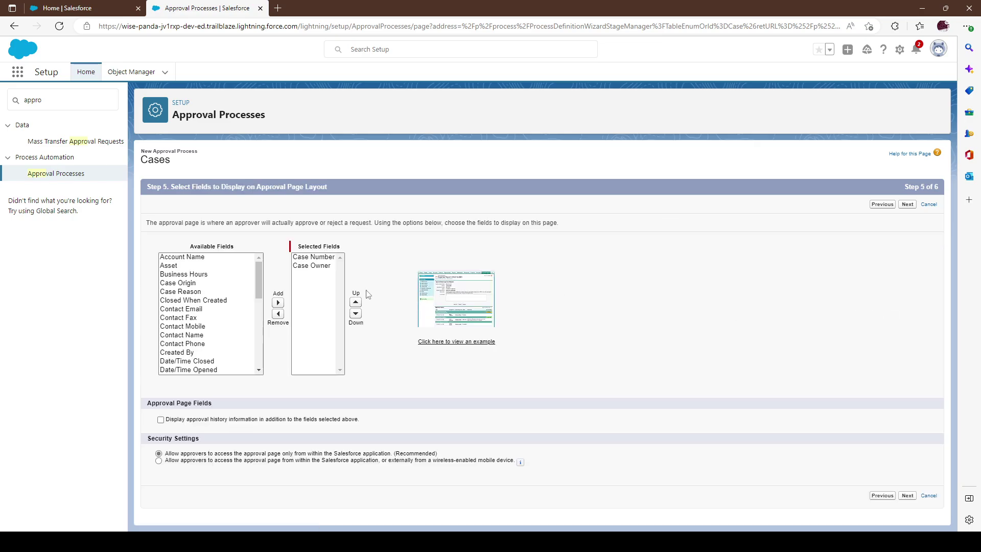
Look through the Case fields available for the approval page layout
scroll(215, 271, "down", 6)
scroll(202, 277, "down", 4)
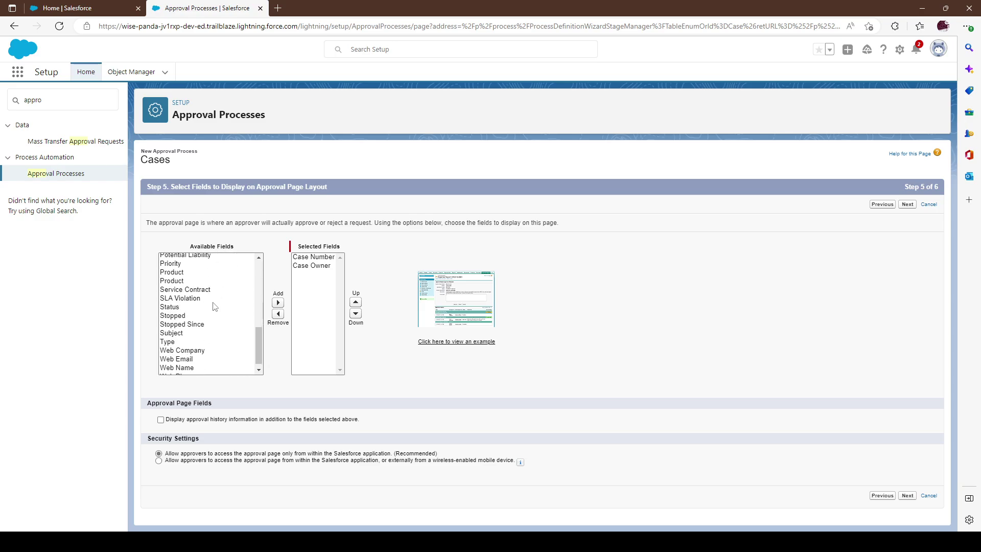
scroll(210, 271, "up", 12)
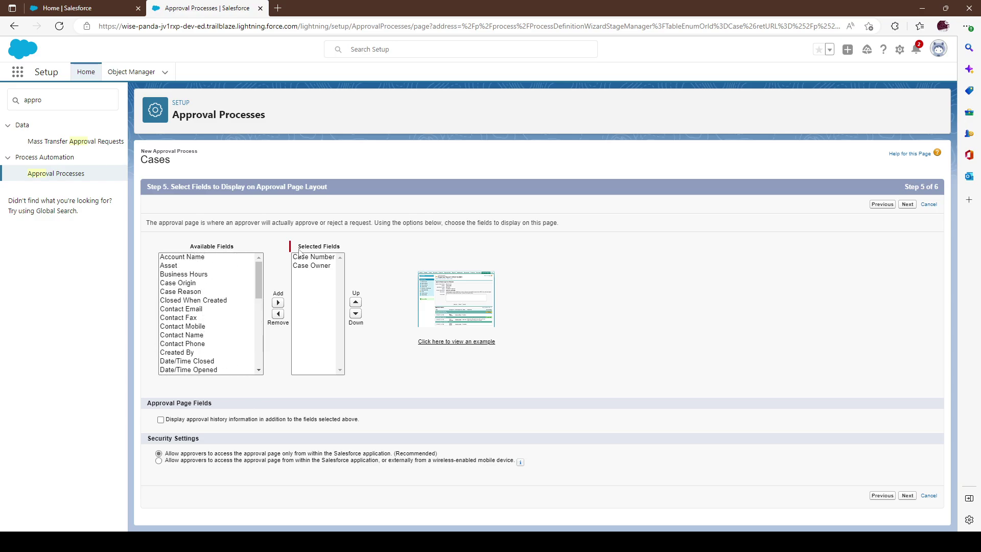
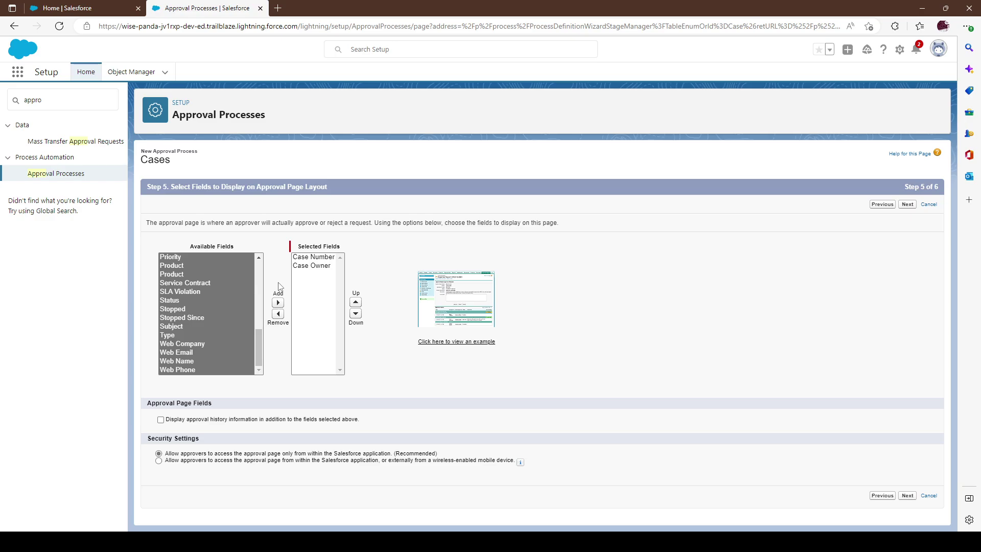
scroll(224, 319, "up", 5)
scroll(210, 325, "down", 5)
left_click(208, 343)
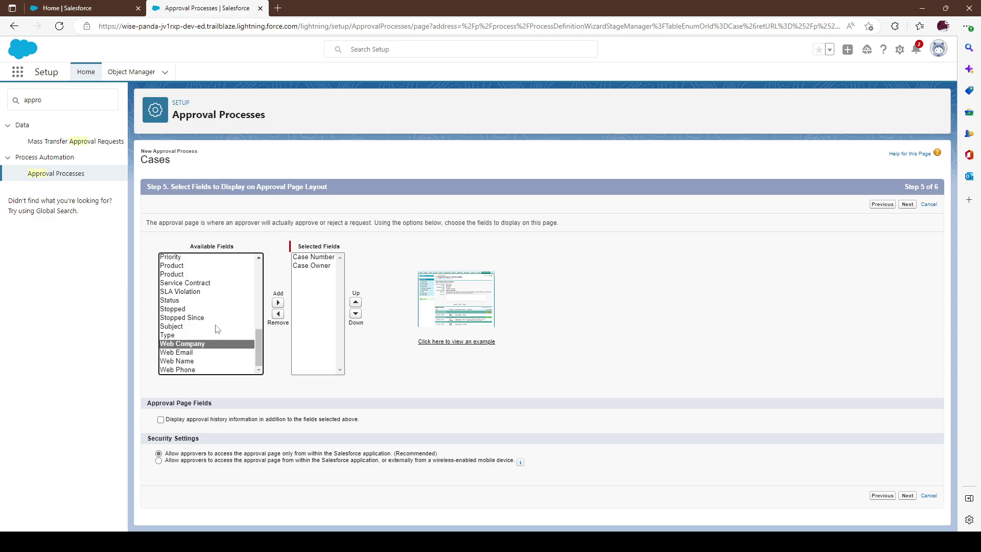
scroll(209, 300, "up", 3)
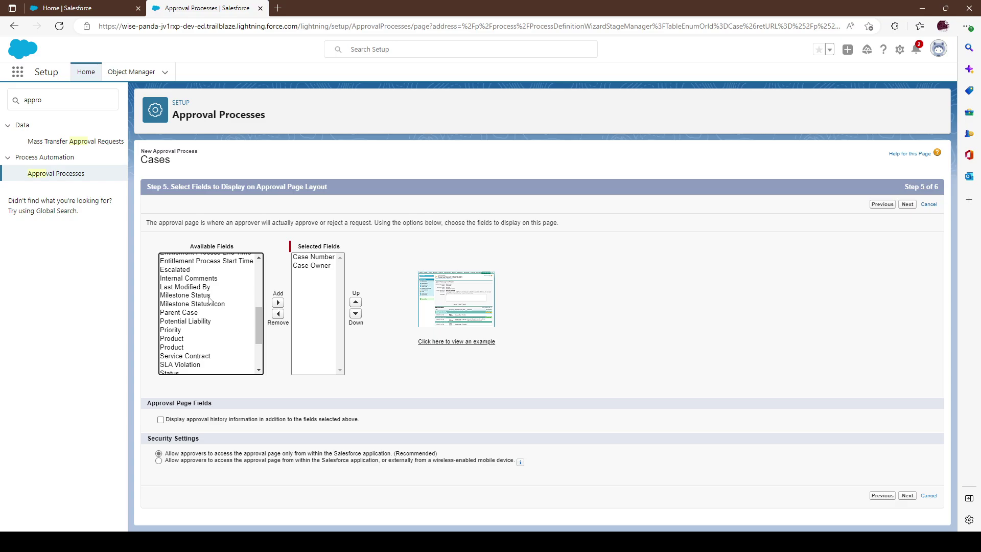
scroll(208, 301, "up", 6)
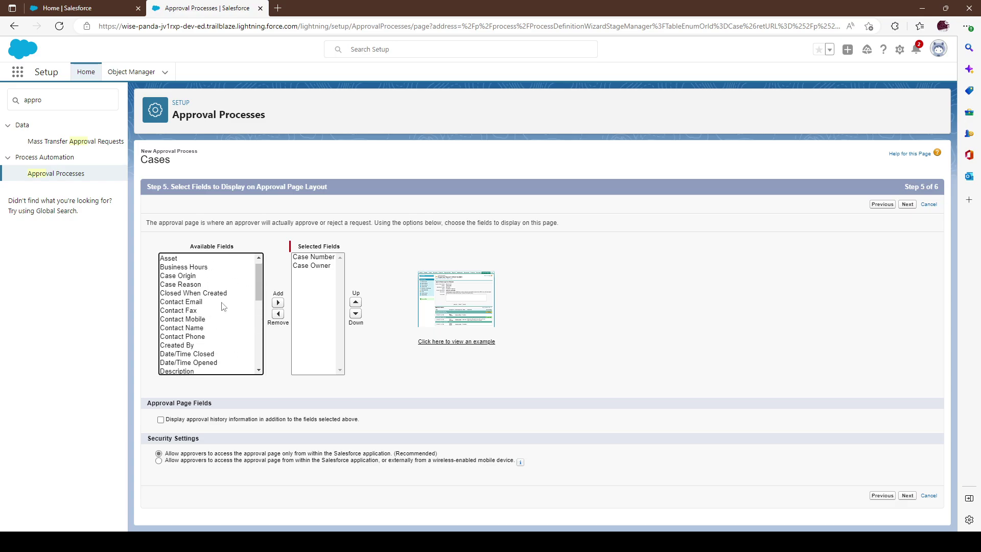
left_click(287, 254)
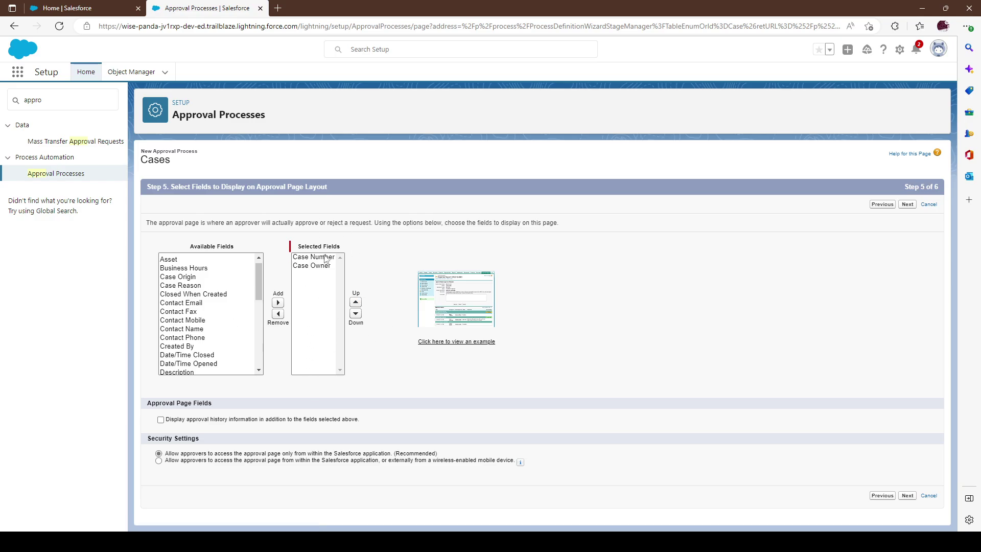
Add Case Reason and Priority to the fields shown on the approval page
left_click(186, 285)
left_click(277, 303)
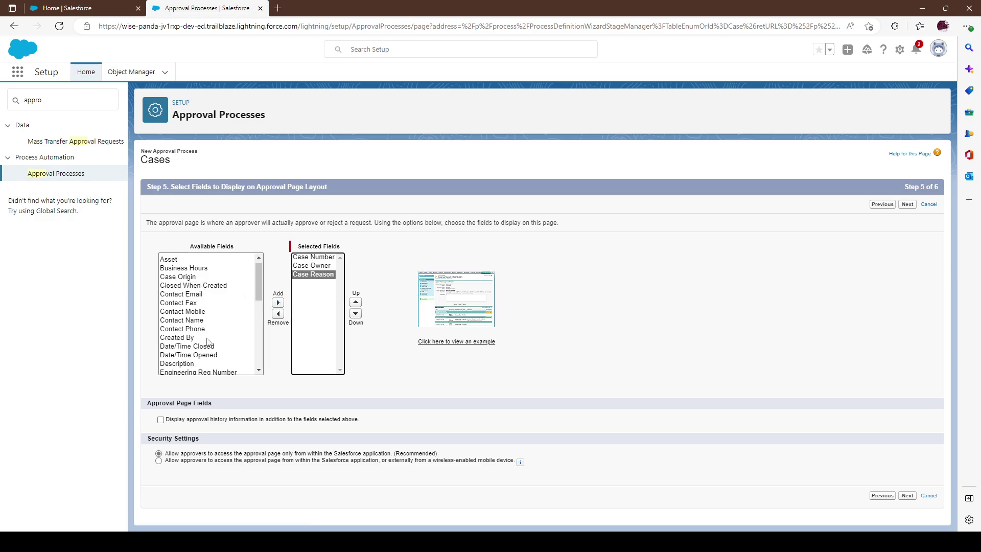
scroll(225, 341, "down", 2)
scroll(225, 341, "down", 4)
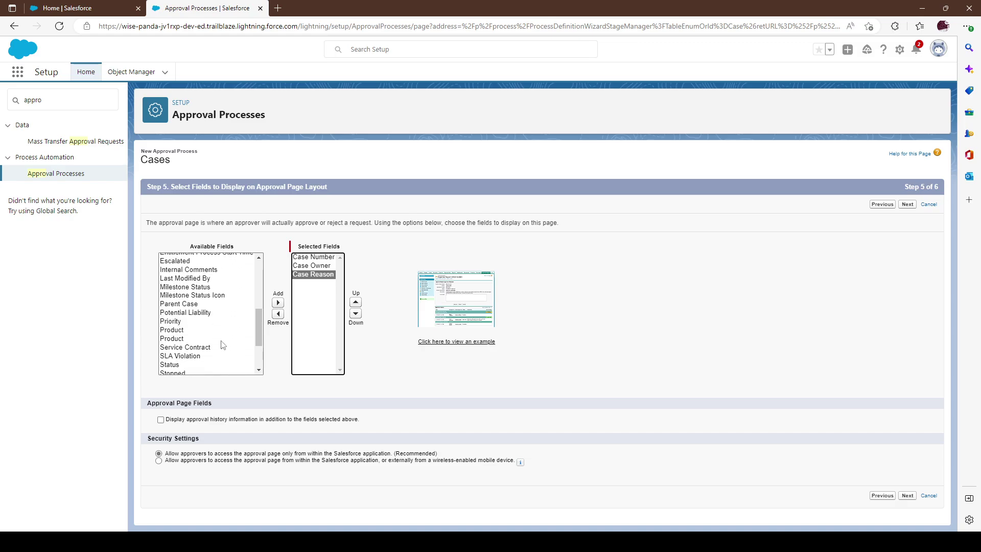
left_click(171, 323)
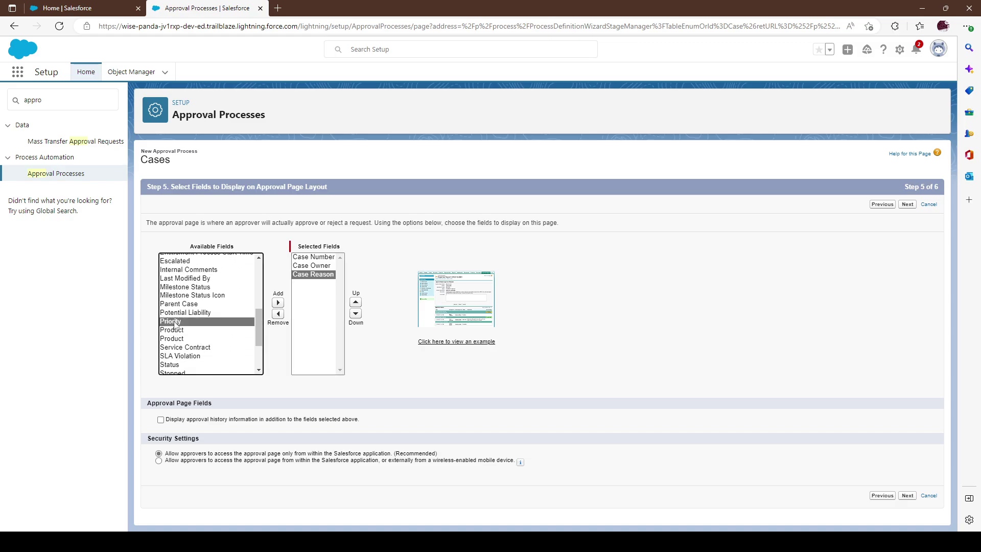
left_click(278, 302)
scroll(218, 352, "down", 2)
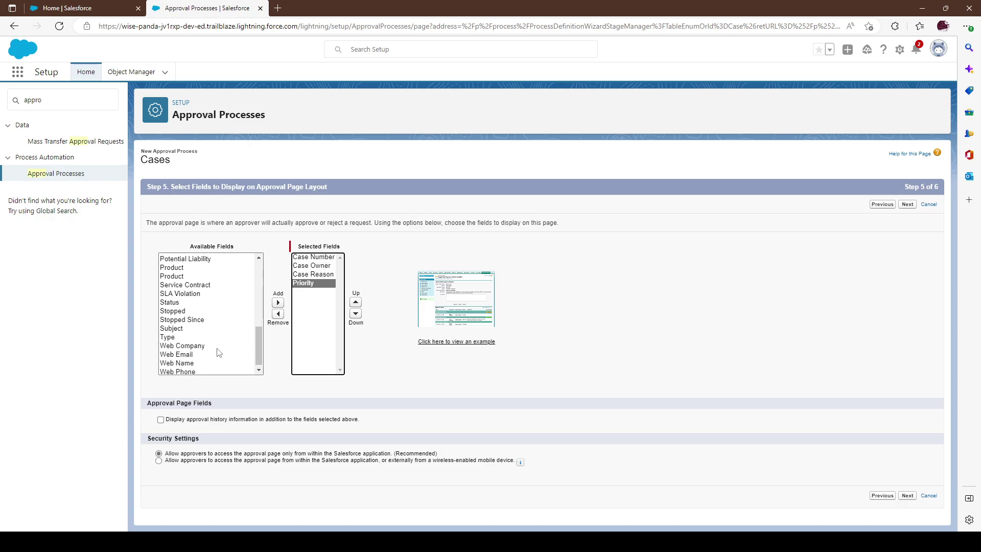
scroll(216, 349, "up", 10)
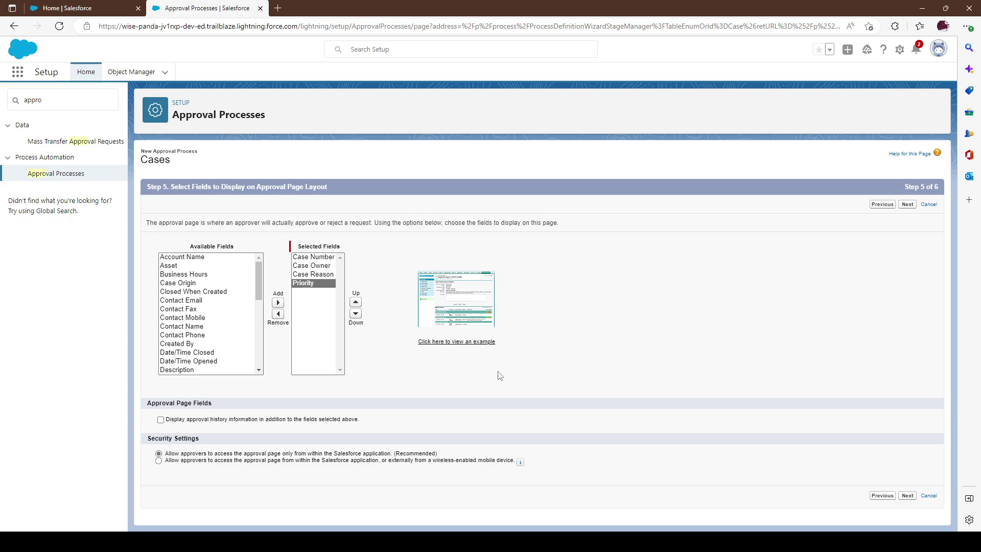
View the example approval page, then include approval history information on the layout and proceed to the initial submitters
left_click(454, 310)
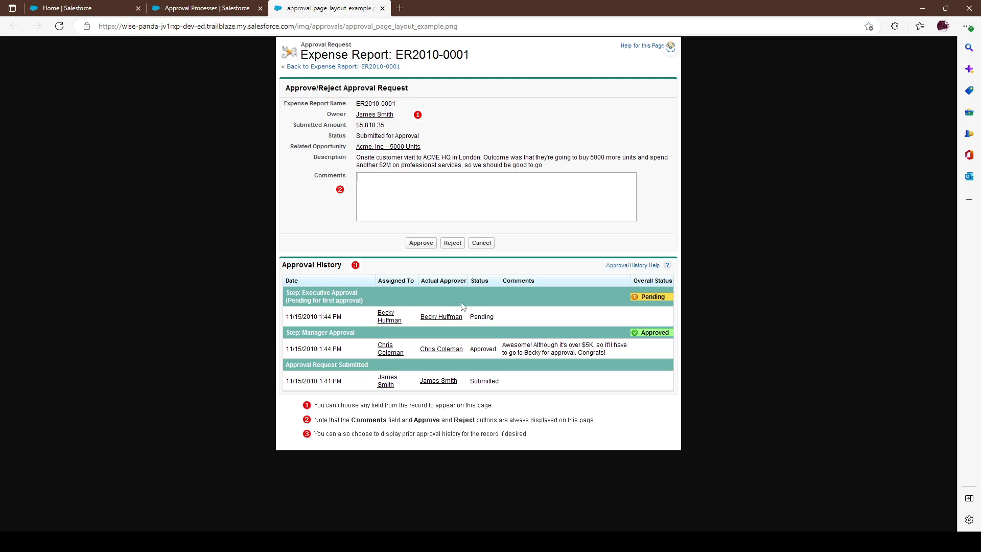
left_click(382, 8)
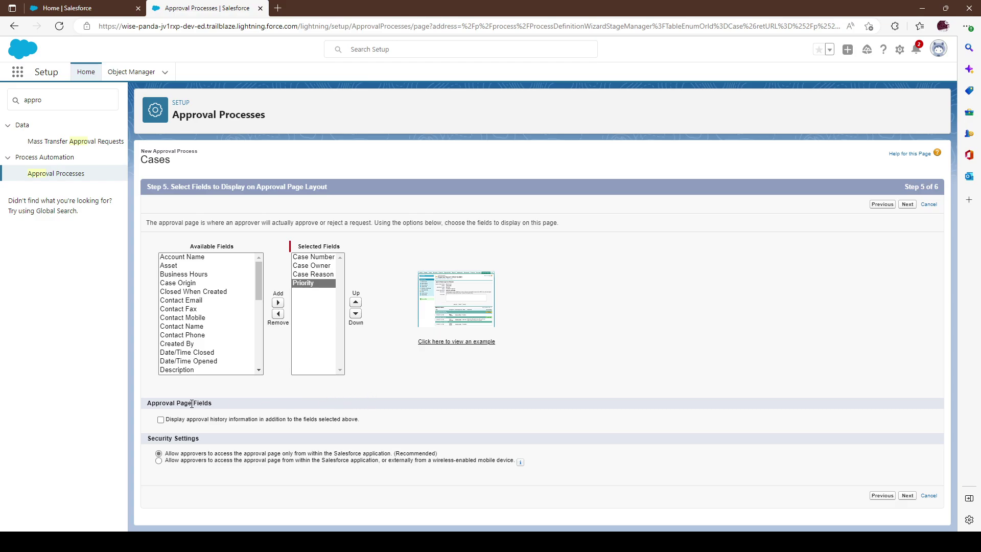
left_click(161, 421)
left_click_drag(187, 424, 255, 423)
left_click(446, 417)
left_click(295, 454)
left_click(305, 459)
left_click(907, 496)
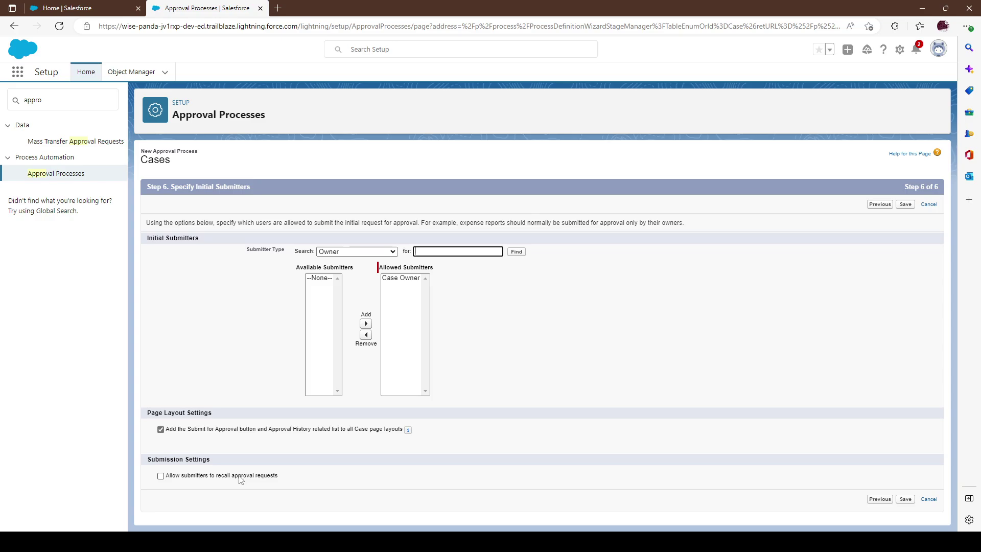
Check the available submitter types, keep Case Owner as the allowed submitter and save the approval process
left_click(409, 279)
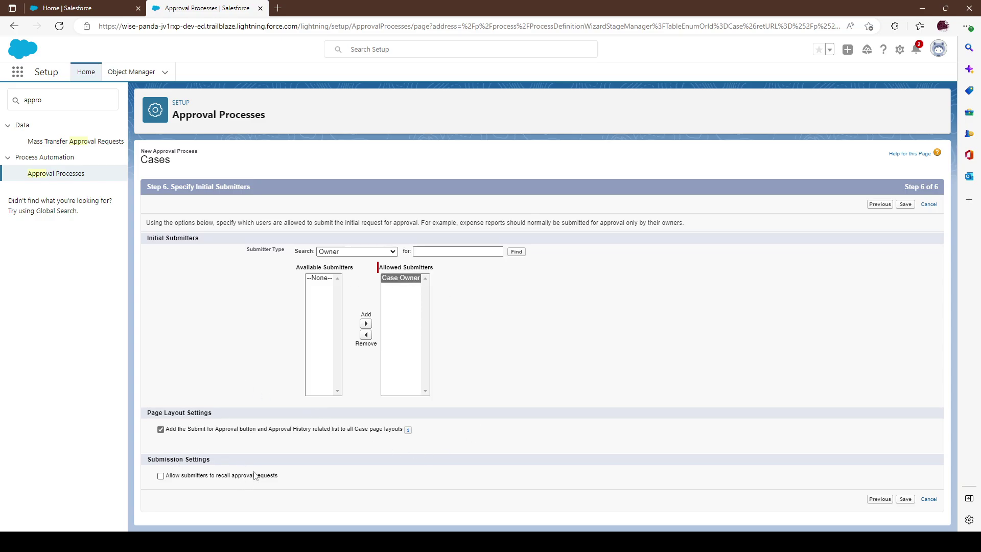
left_click(356, 252)
left_click(474, 333)
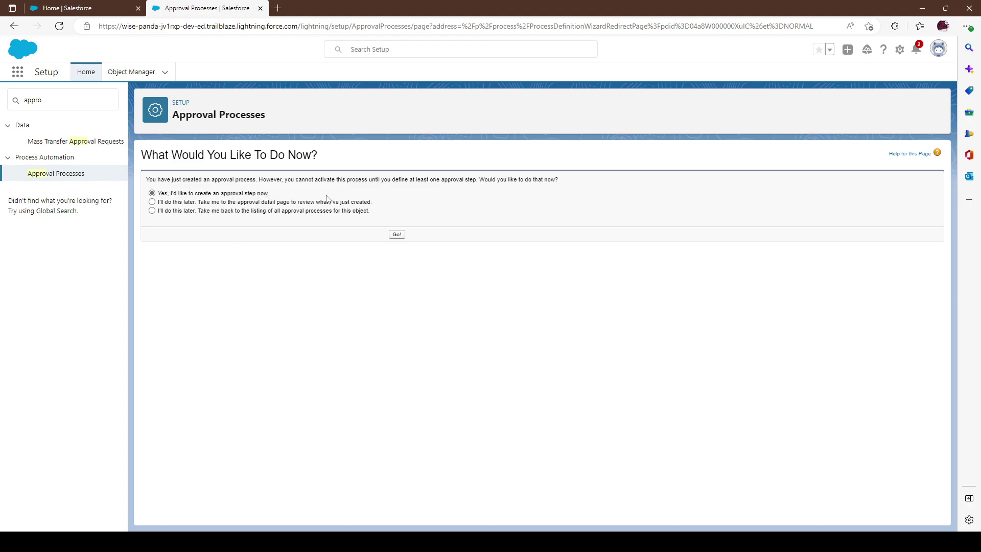
Postpone creating an approval step and return to the listing of all Case approval processes
left_click(397, 235)
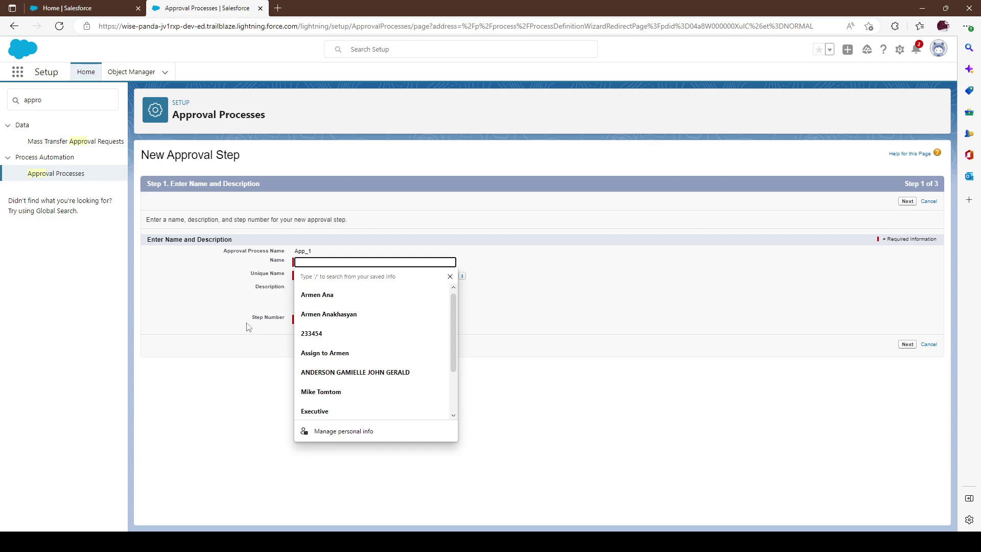
key("alt+Left")
left_click(209, 210)
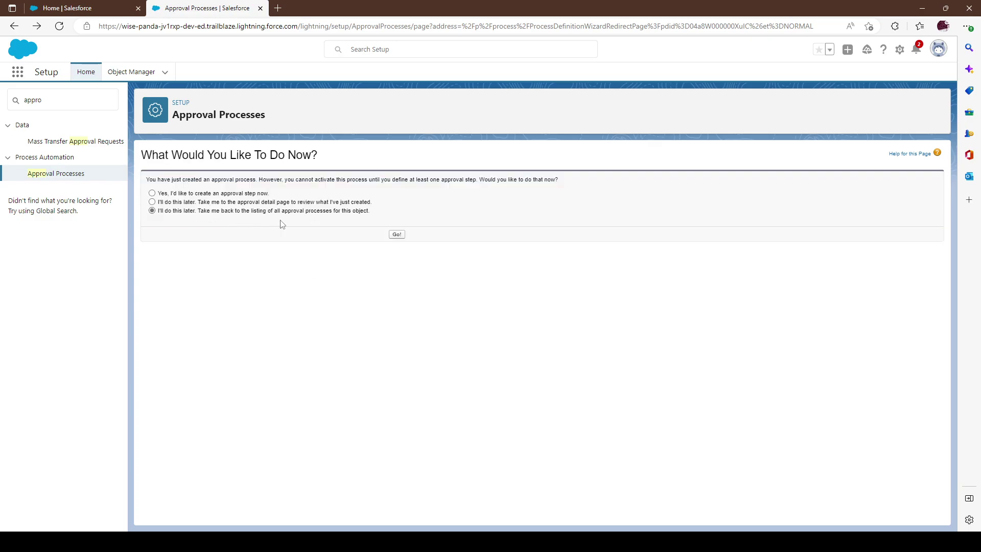
left_click(397, 236)
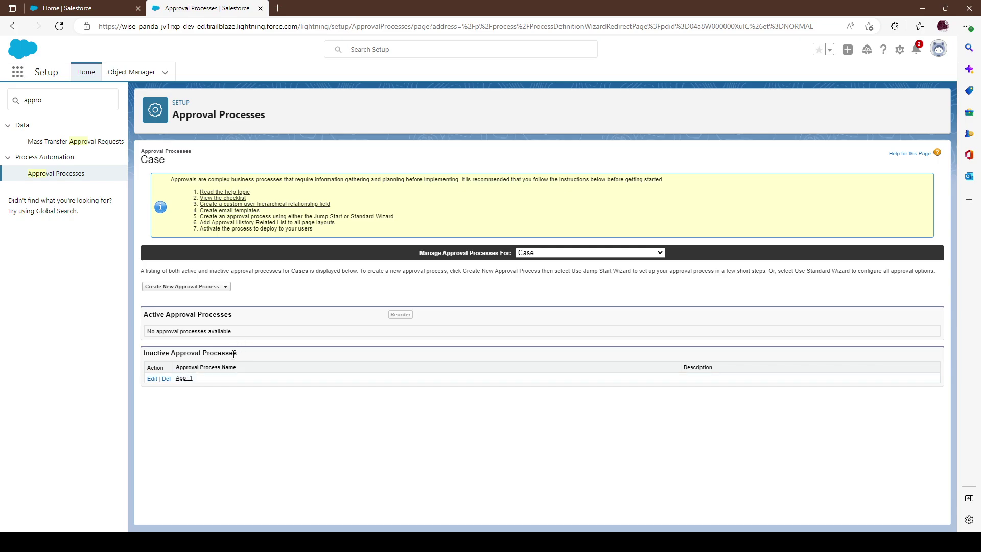
Open App_1 and examine its initial submission, final approval, final rejection and recall actions, including the options for adding new ones
left_click(187, 379)
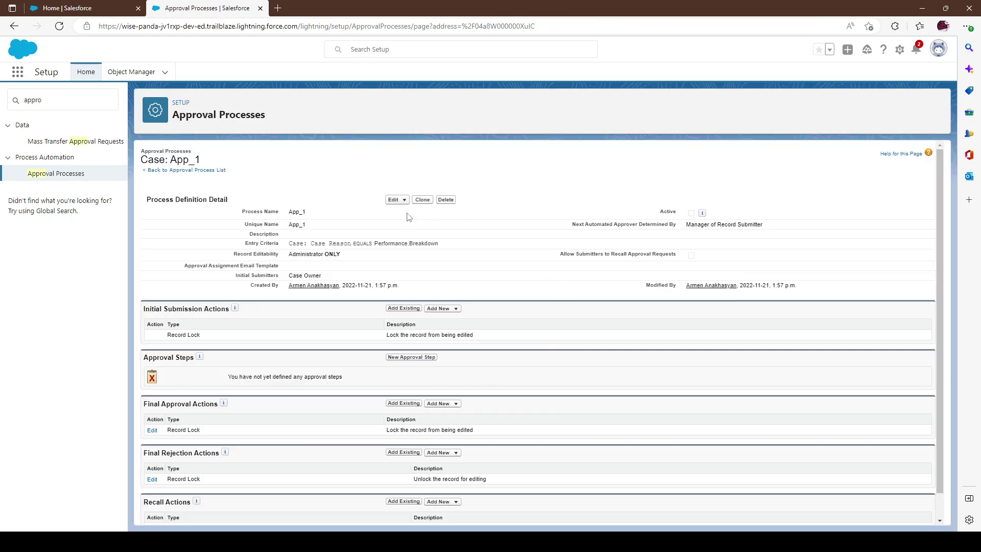
scroll(519, 322, "down", 1)
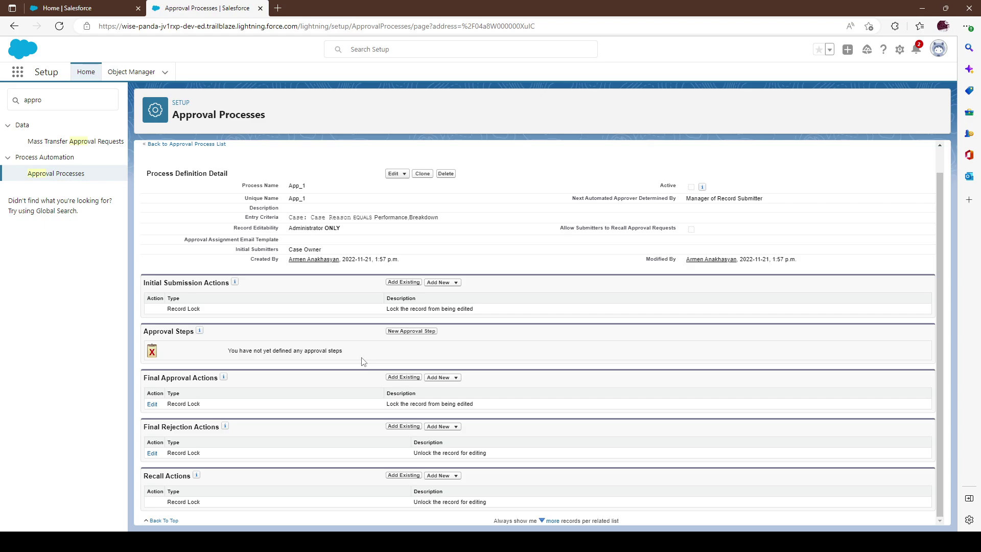
scroll(350, 363, "up", 1)
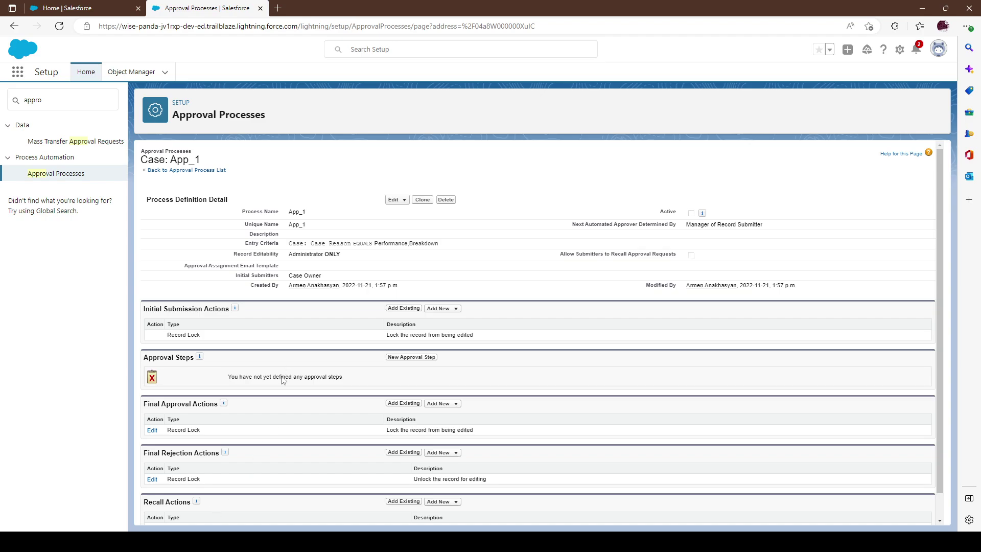
scroll(230, 504, "down", 1)
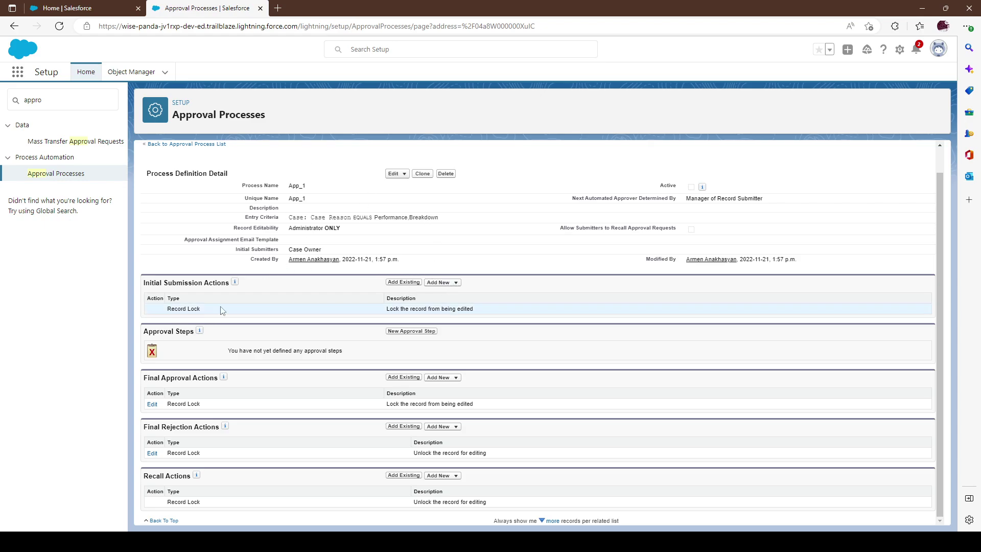
left_click(454, 282)
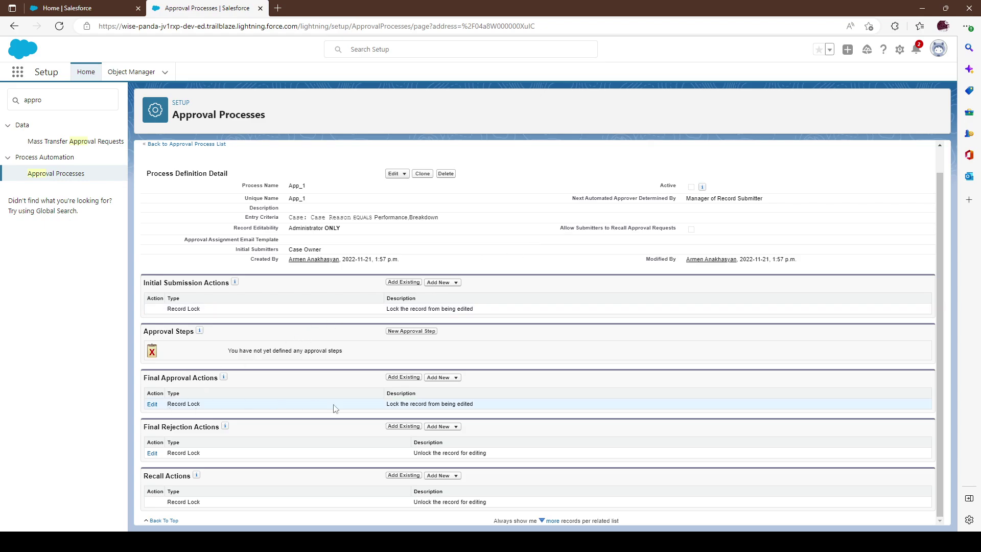
mouse_move(440, 378)
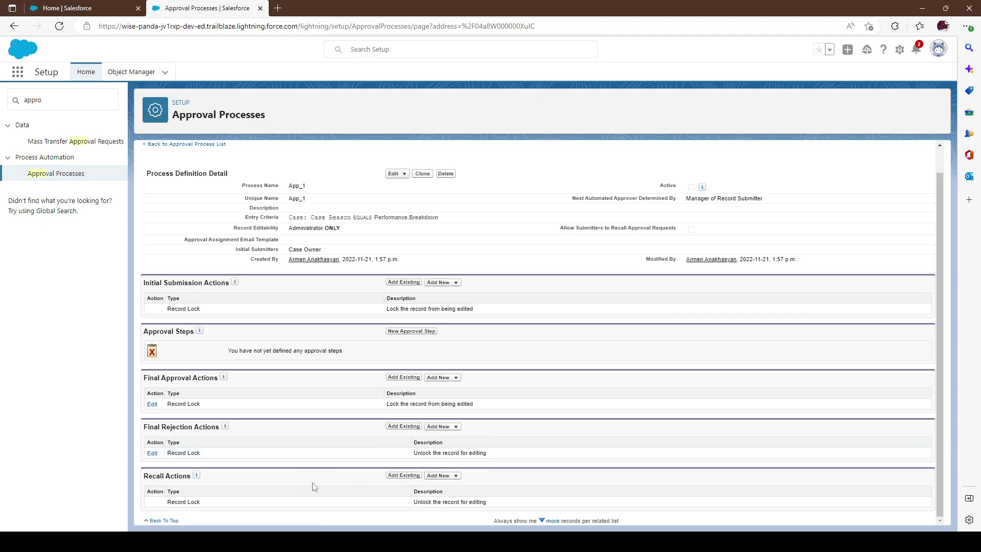
mouse_move(442, 475)
Start a new approval step for App_1, name it Step_1 and proceed to the step criteria
left_click(429, 332)
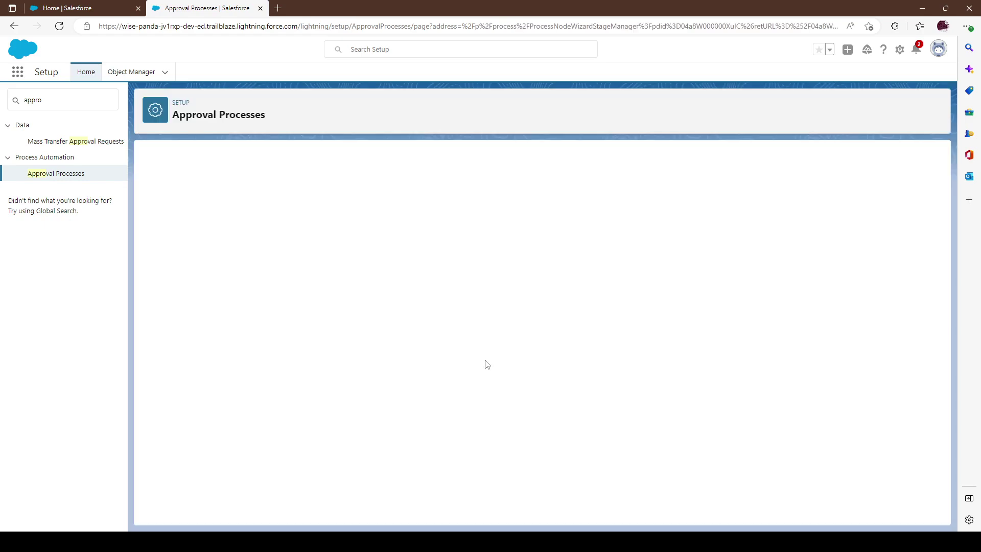
left_click(346, 262)
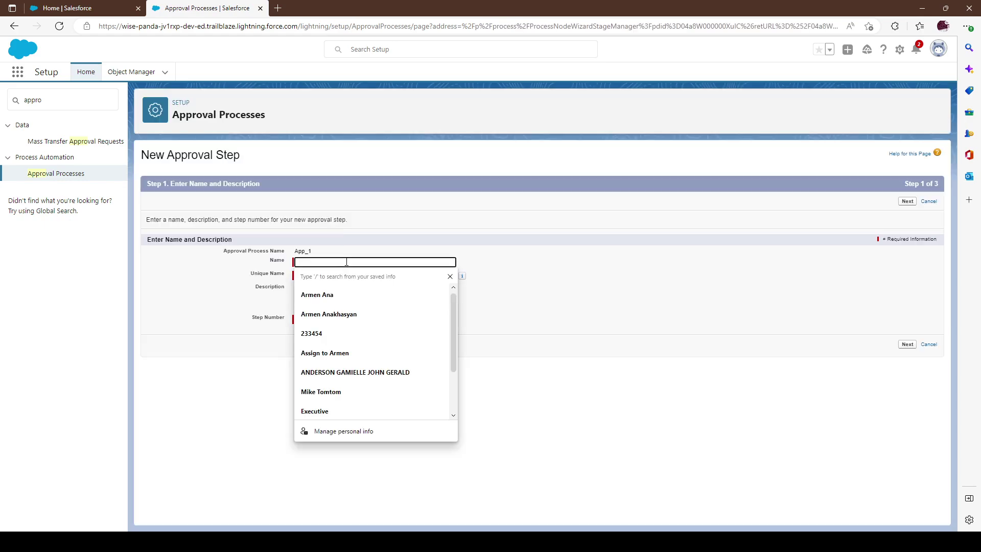
type("Step_")
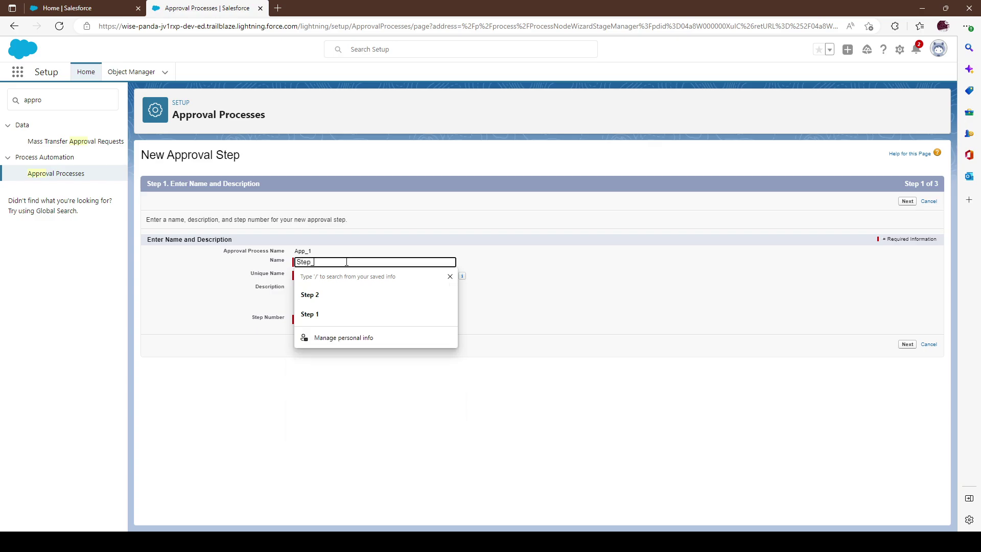
type("1")
left_click(466, 285)
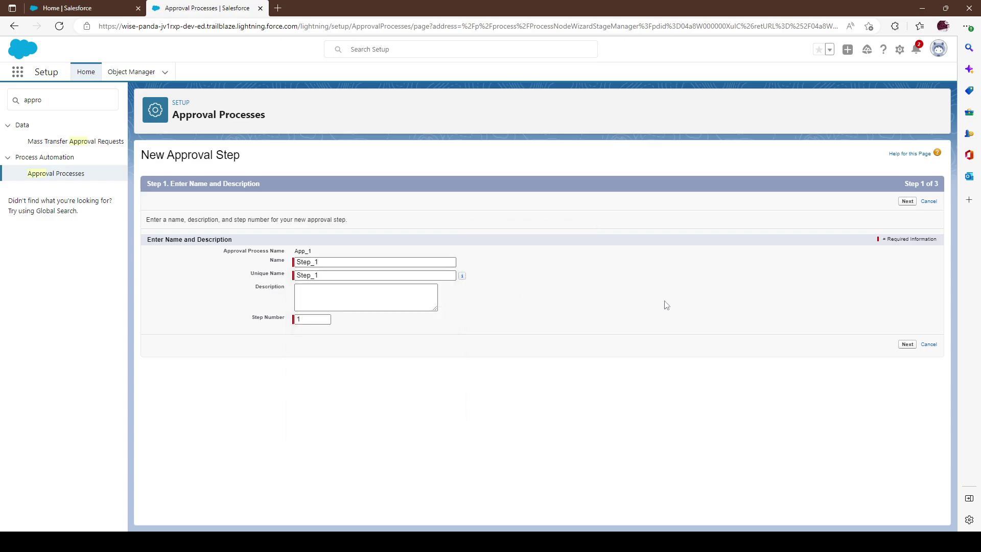
left_click(907, 345)
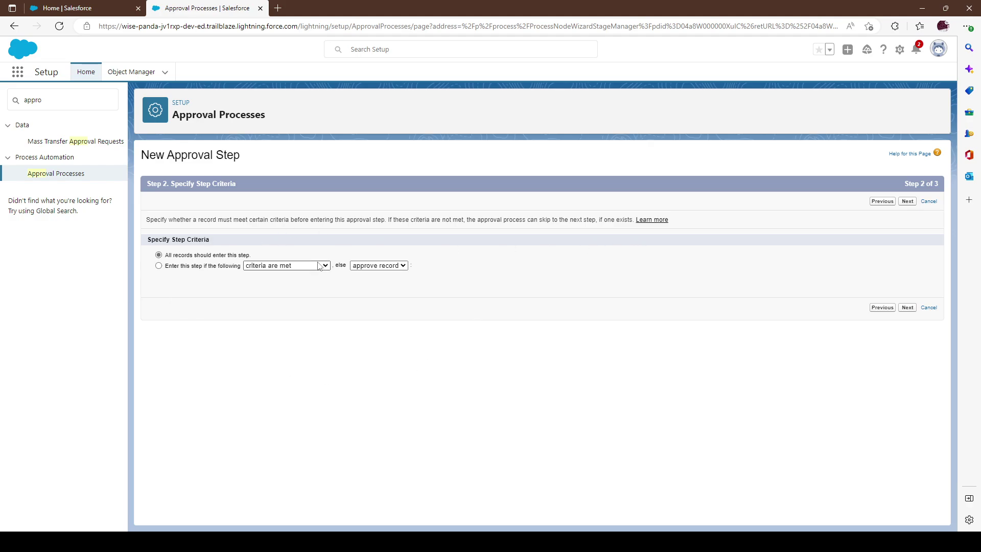
Let all records enter the step, keep automatic assignment to Manager, and save it without adding approval or rejection actions
left_click(907, 307)
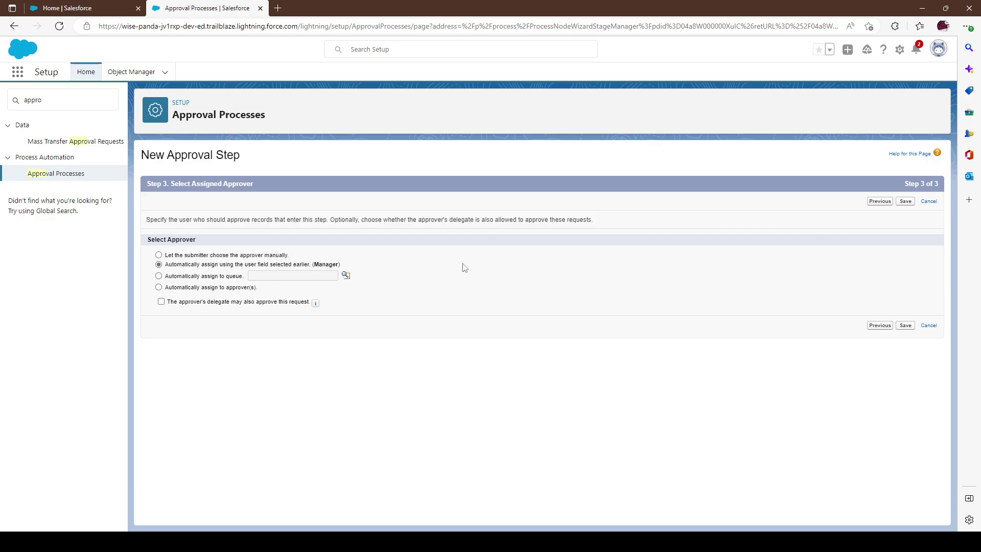
left_click(907, 328)
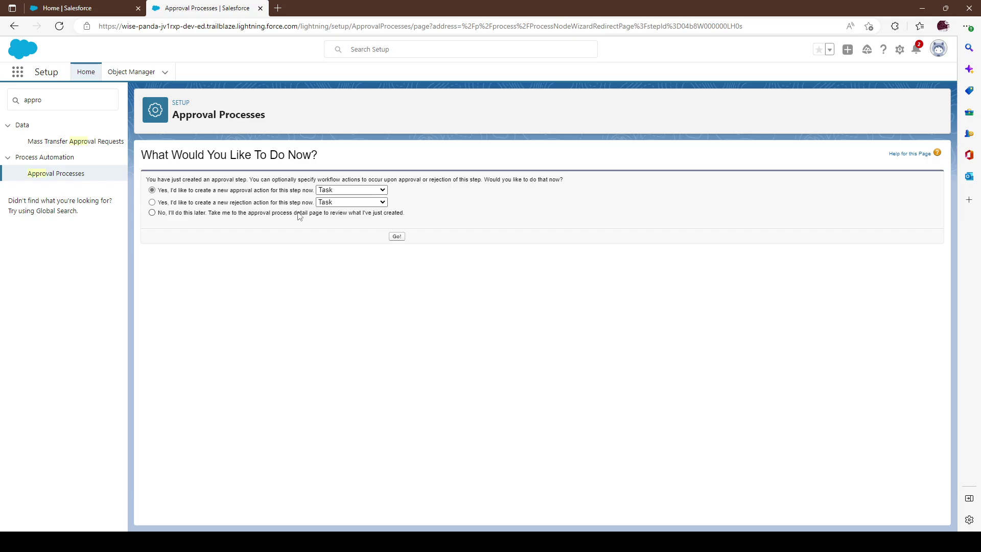
left_click(331, 215)
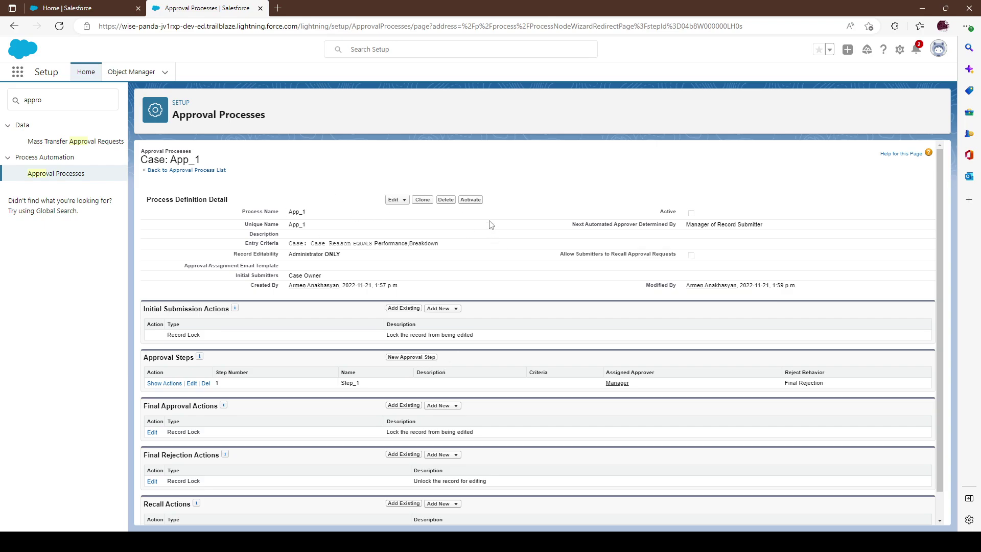
Activate the App_1 approval process and confirm the activation
left_click(470, 200)
left_click(526, 100)
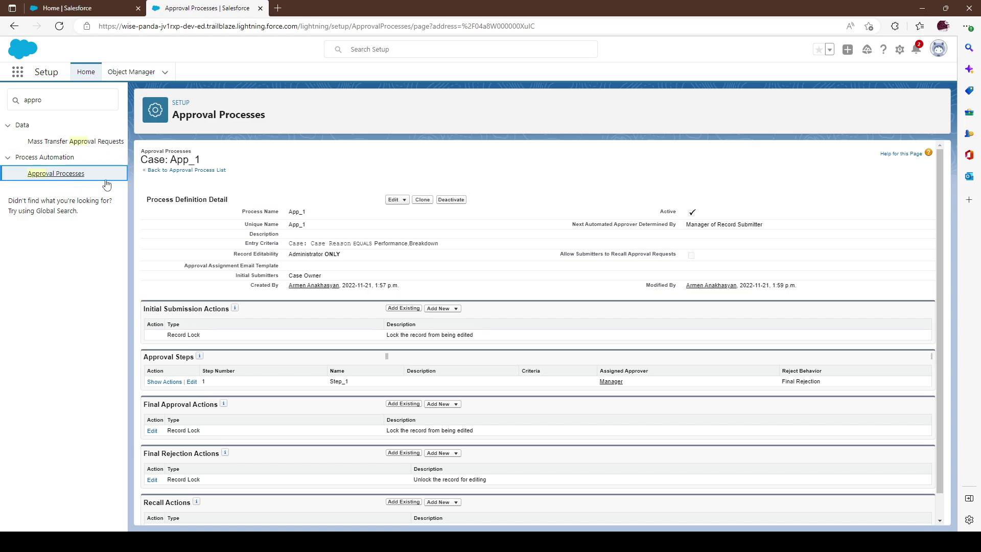
Open App_1 for editing from the approval process list, review its name and entry criteria pages, and return to the list
left_click(63, 174)
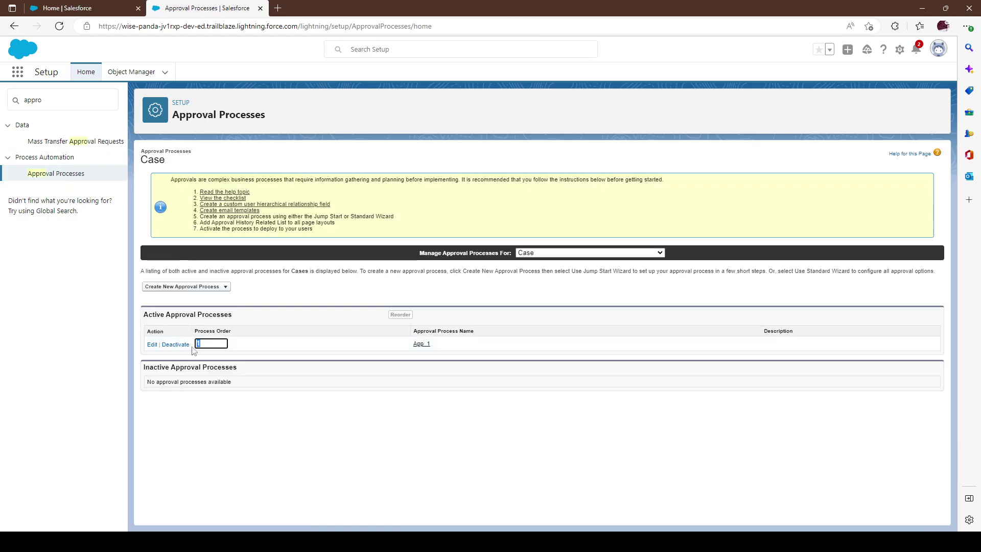
left_click(152, 344)
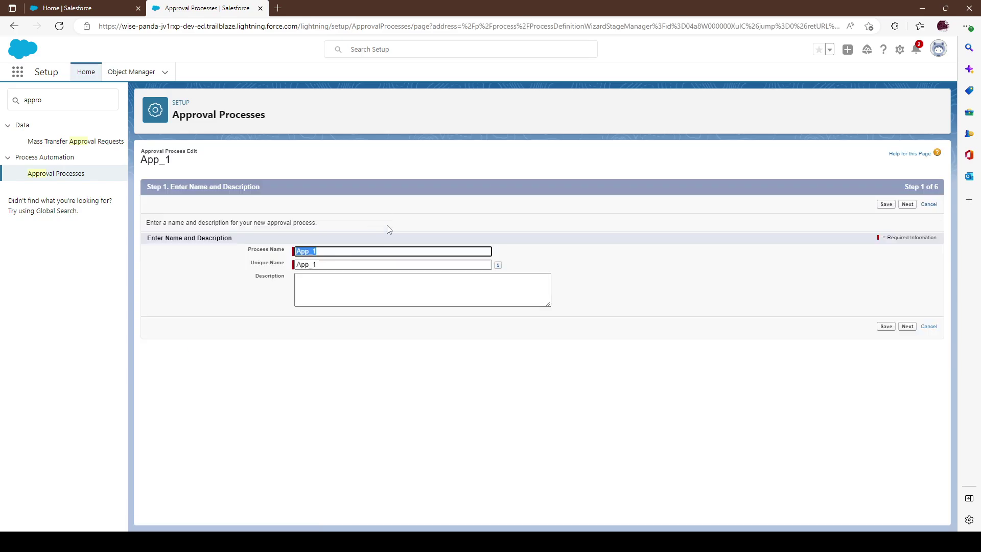
left_click(908, 328)
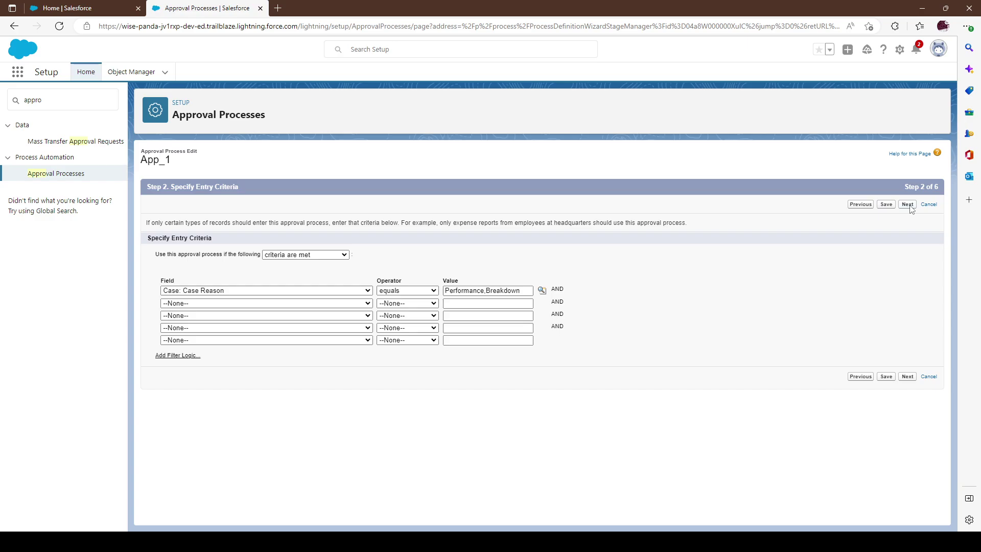
left_click(57, 175)
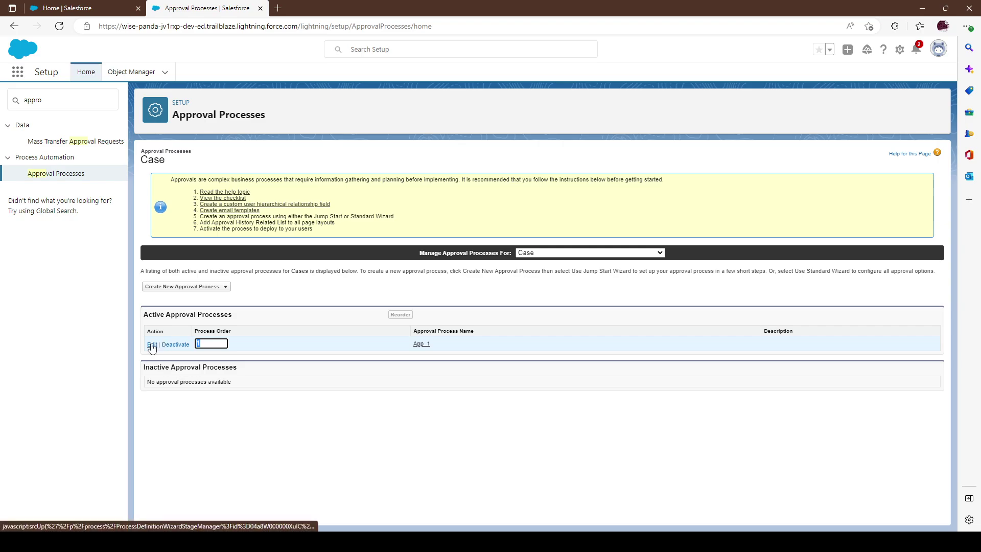
Clone the App_1 approval process with App_1_C as both name and unique name, and save the copy
left_click(421, 344)
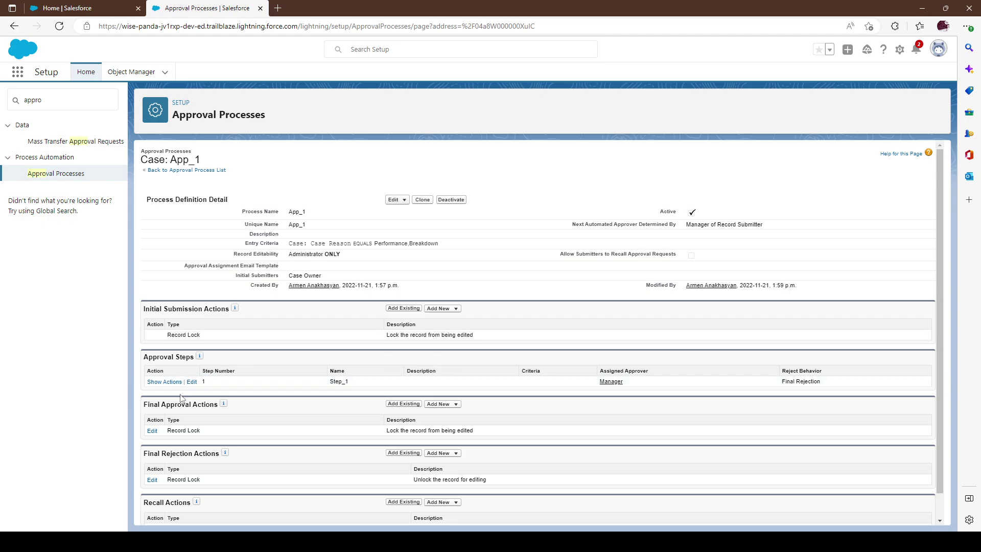
left_click(422, 200)
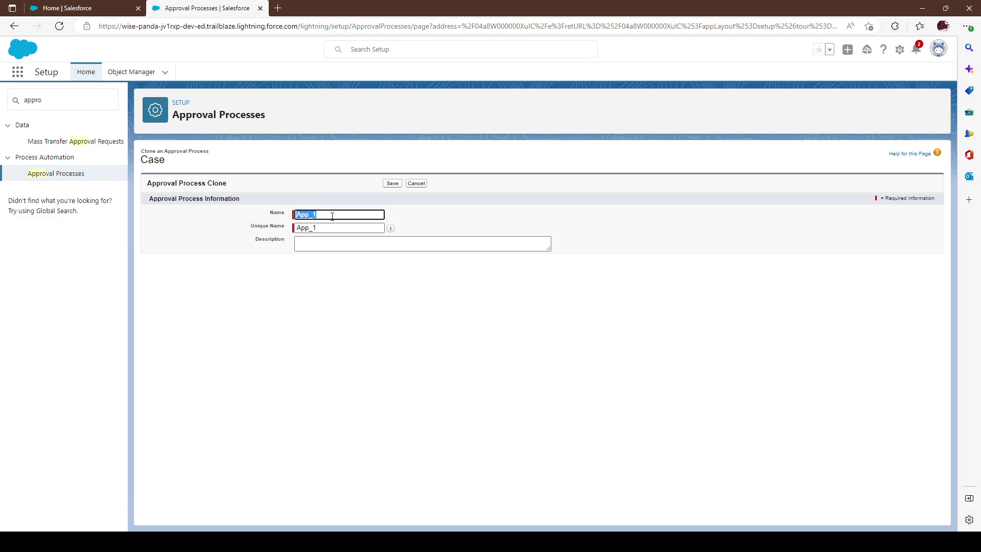
left_click(326, 214)
left_click(321, 228)
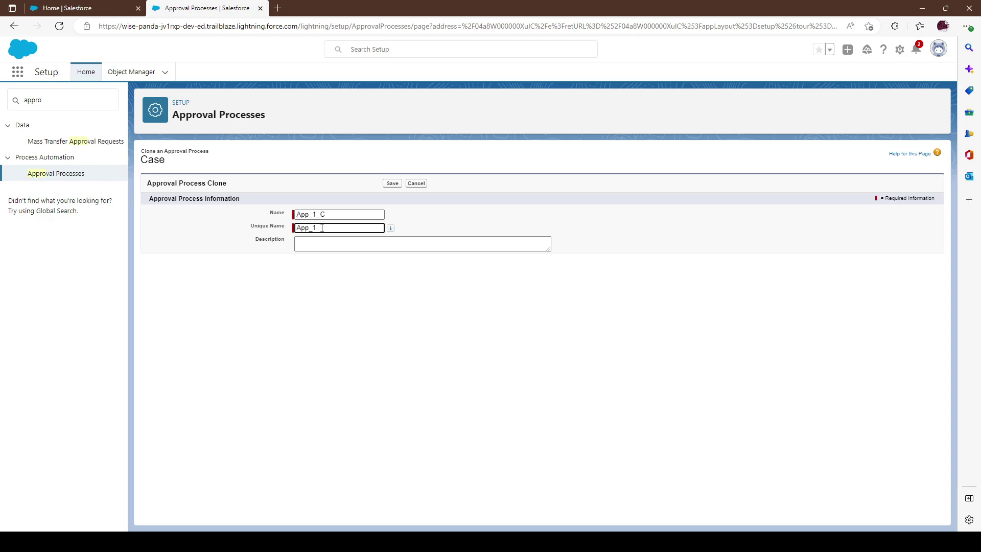
type("_C")
left_click(392, 184)
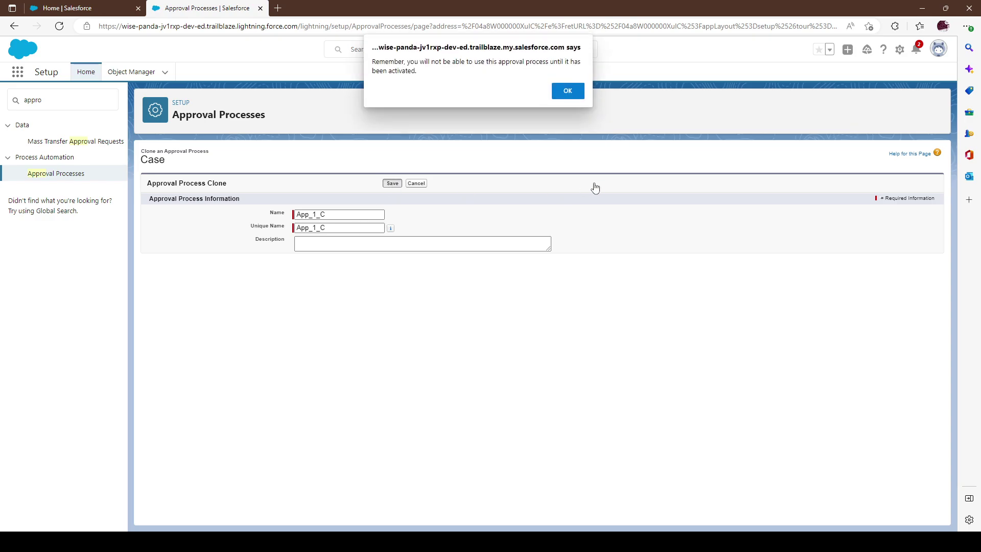
left_click(567, 91)
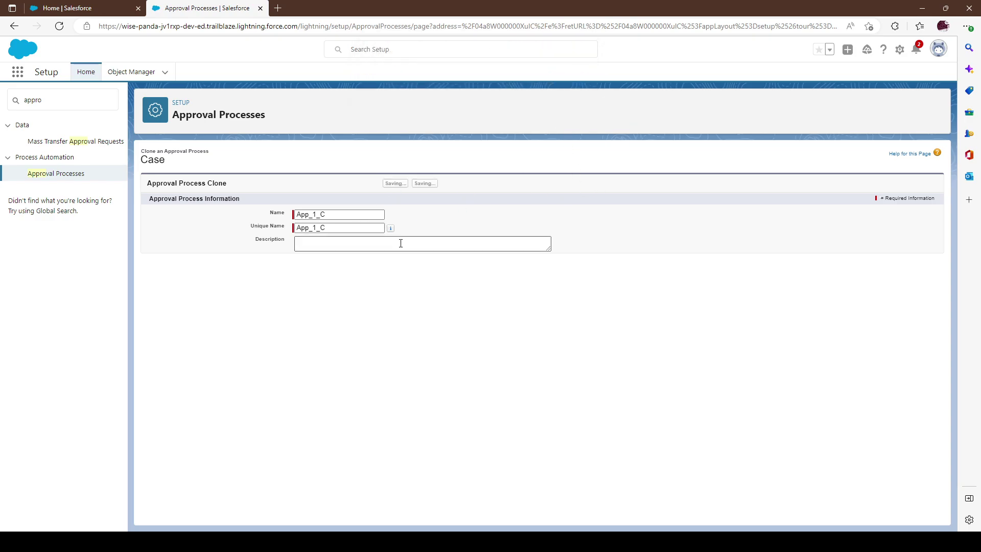
Examine the approval steps section of the cloned process App_1_C and return to the approval process list
scroll(383, 280, "down", 1)
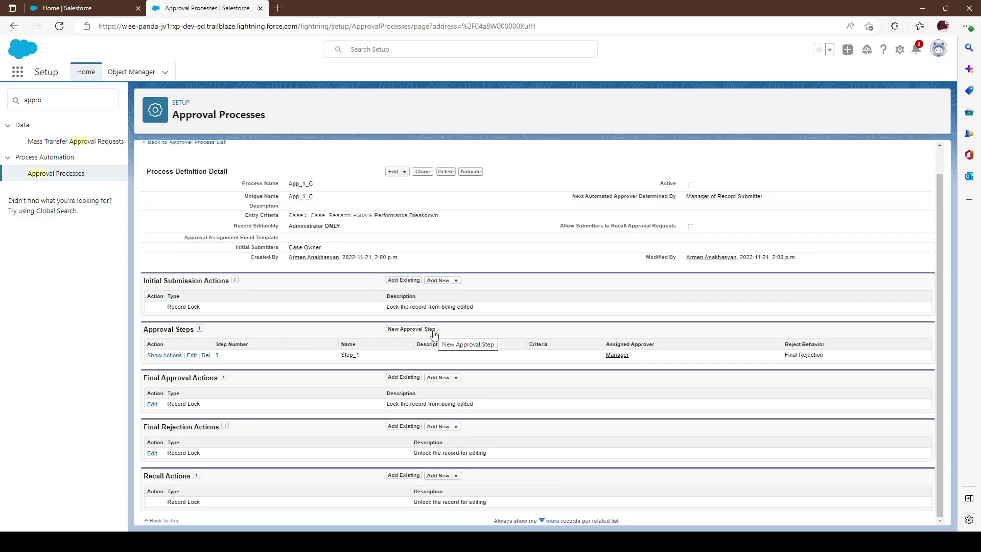
left_click(85, 175)
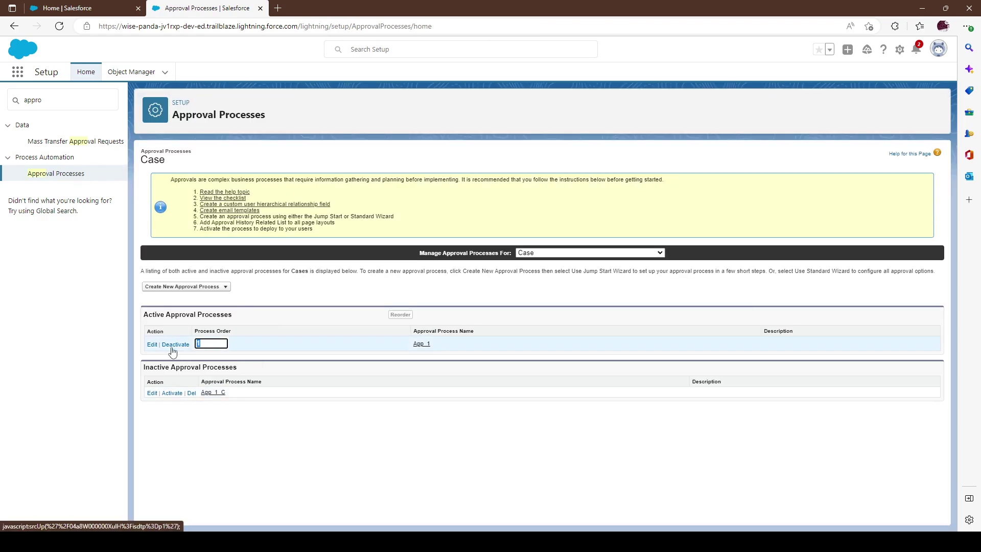
left_click(433, 353)
left_click(214, 392)
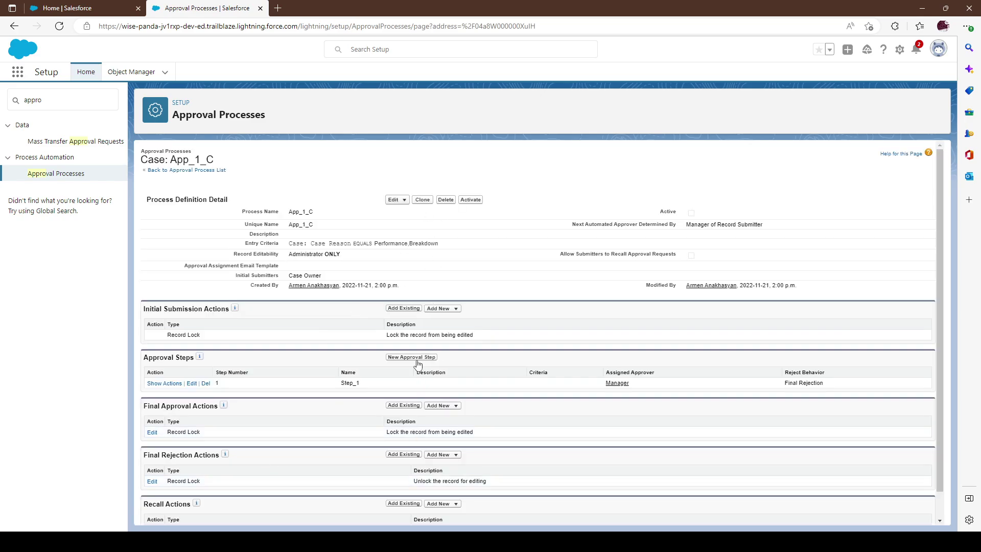
left_click(61, 176)
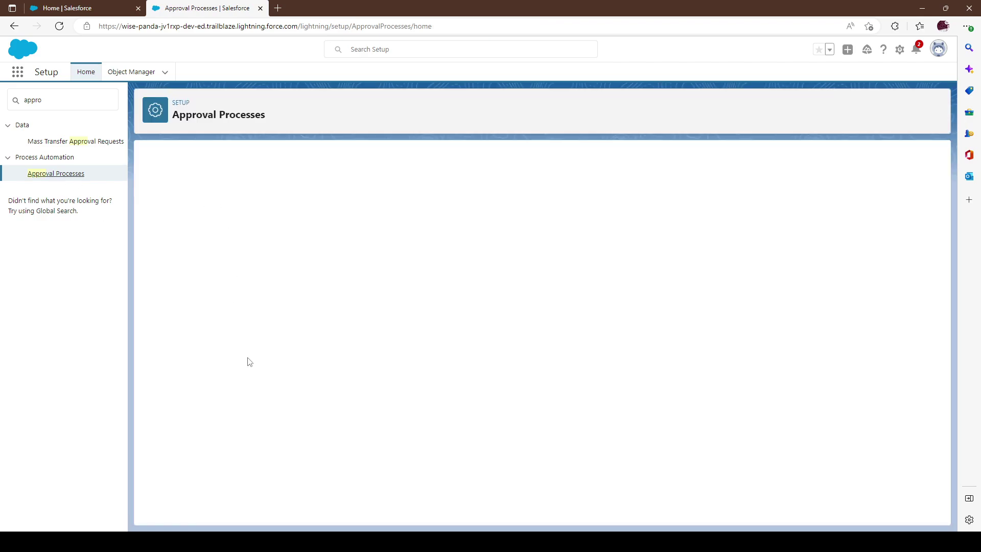
Deactivate App_1, check its detail page for the option to add approval steps, and return to the list
left_click(176, 344)
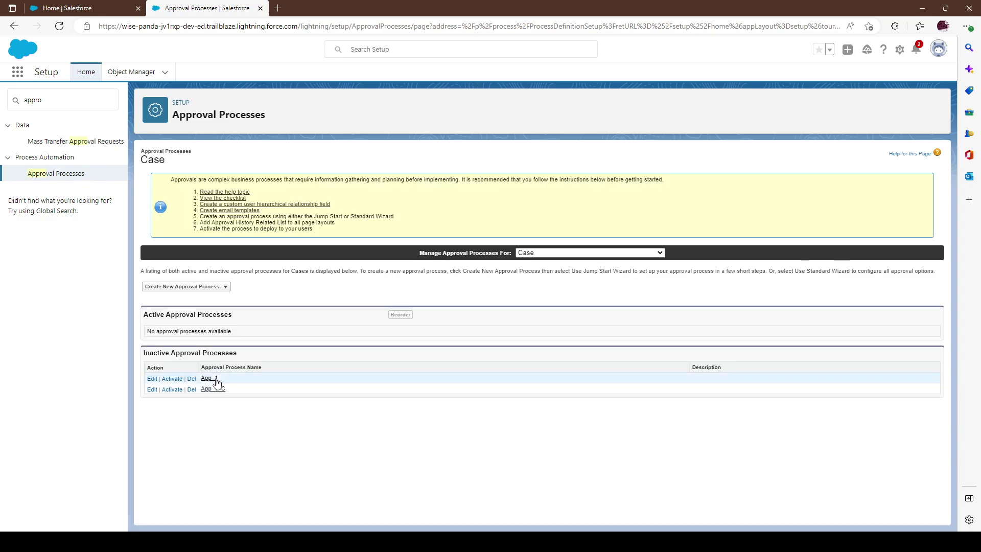
left_click(211, 380)
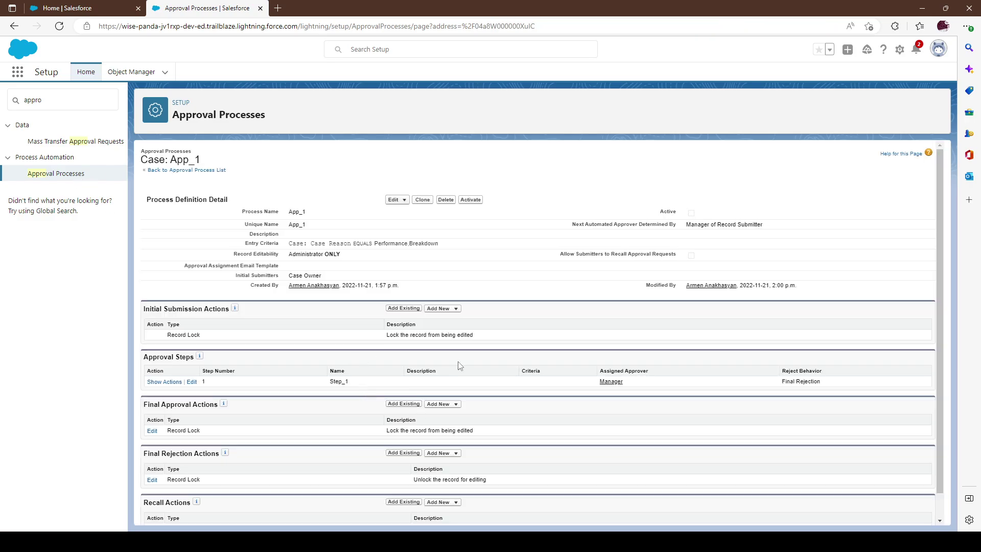
left_click(57, 177)
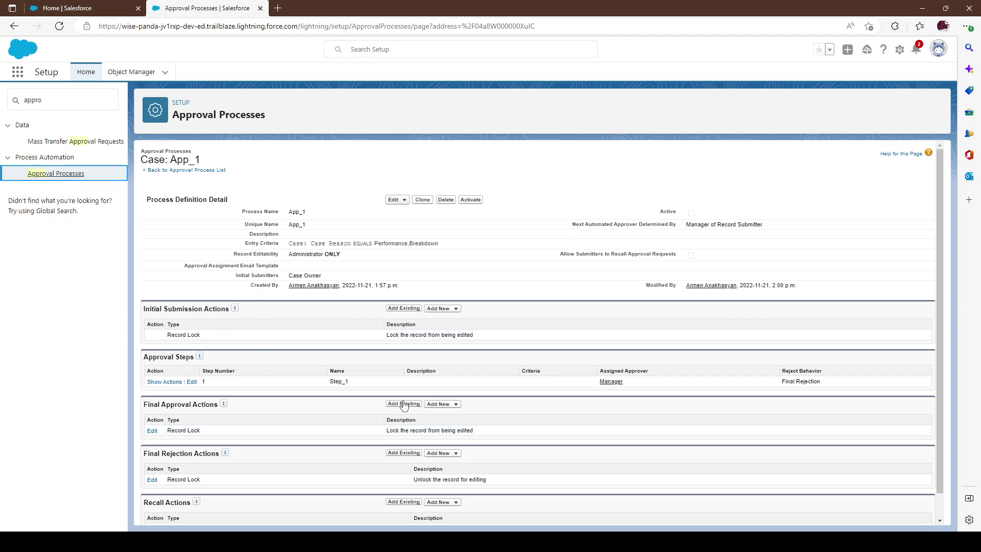
left_click(71, 177)
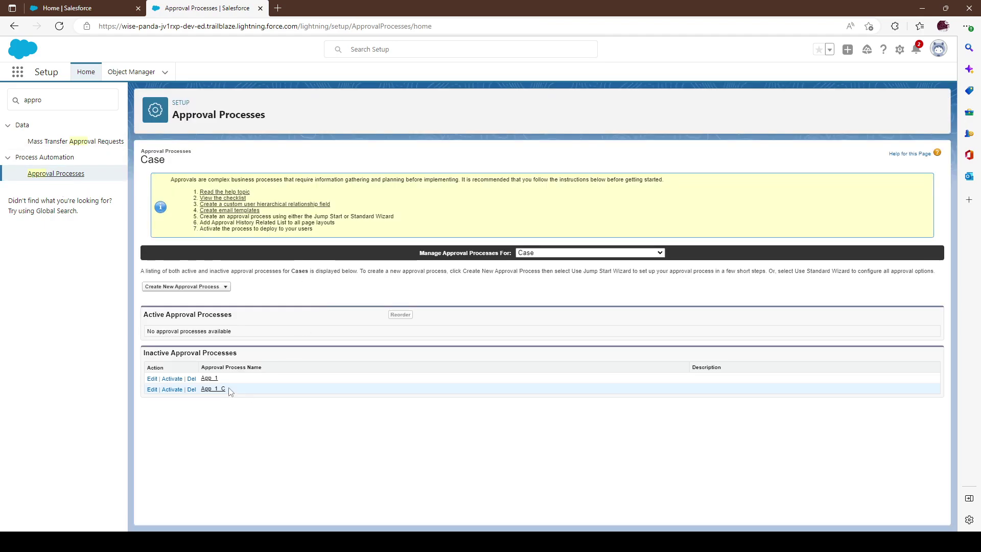
Start a new approval step for App_1_C, name it Step_2 and proceed to the step criteria
left_click(224, 389)
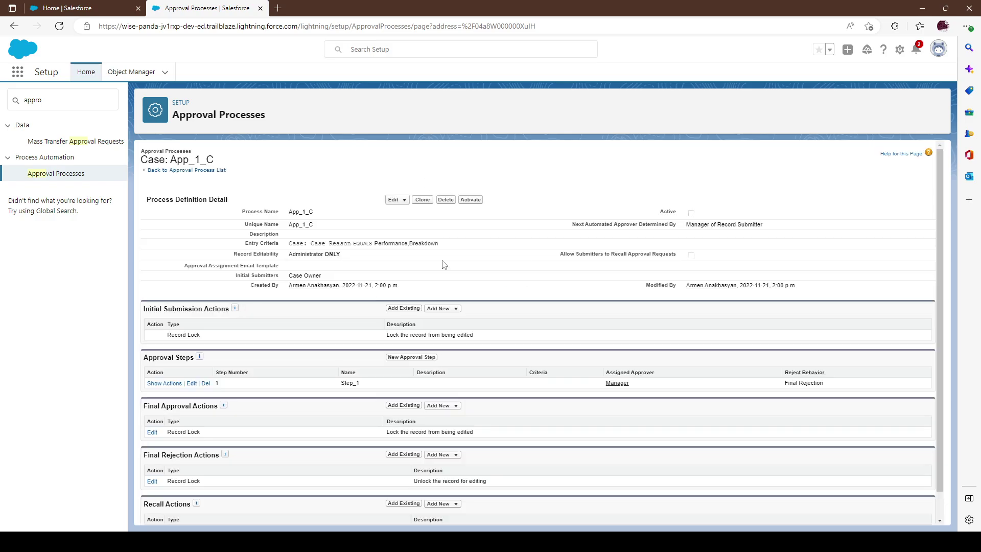
left_click(424, 359)
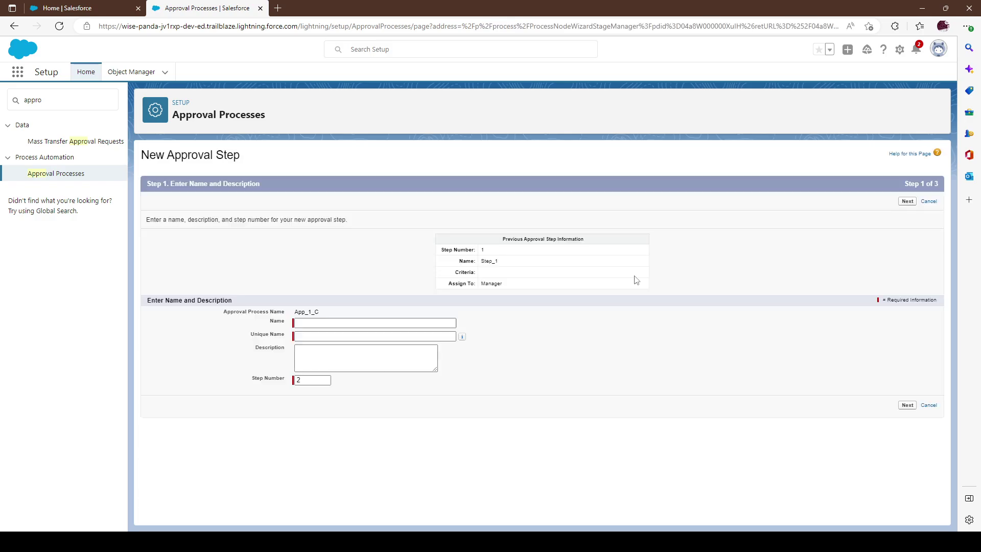
left_click(400, 324)
type("Step_")
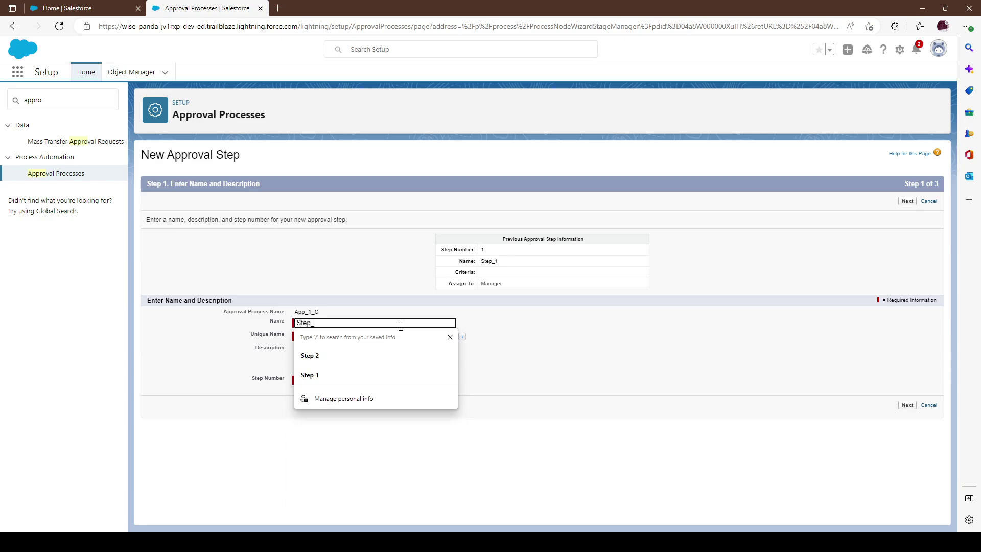
type("2")
key("Return")
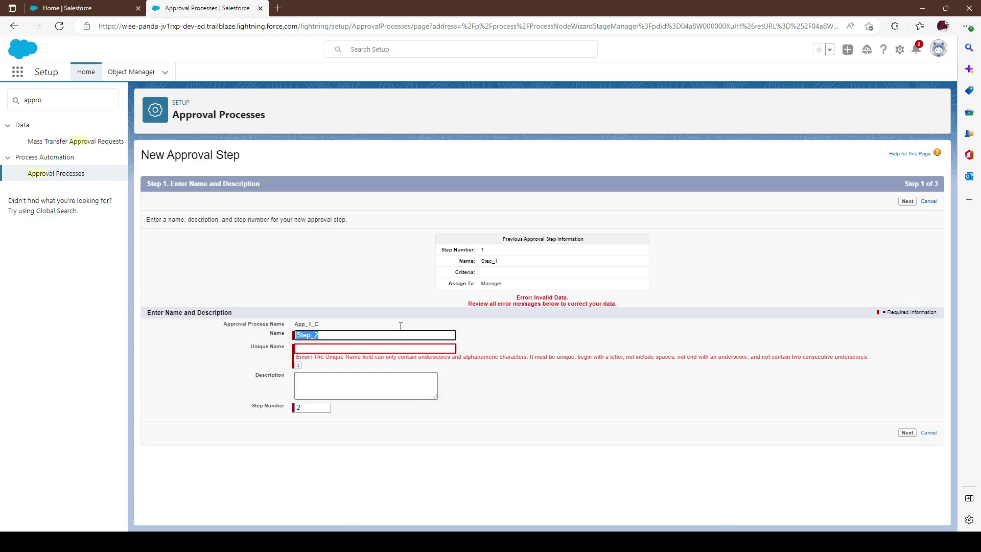
left_click(907, 432)
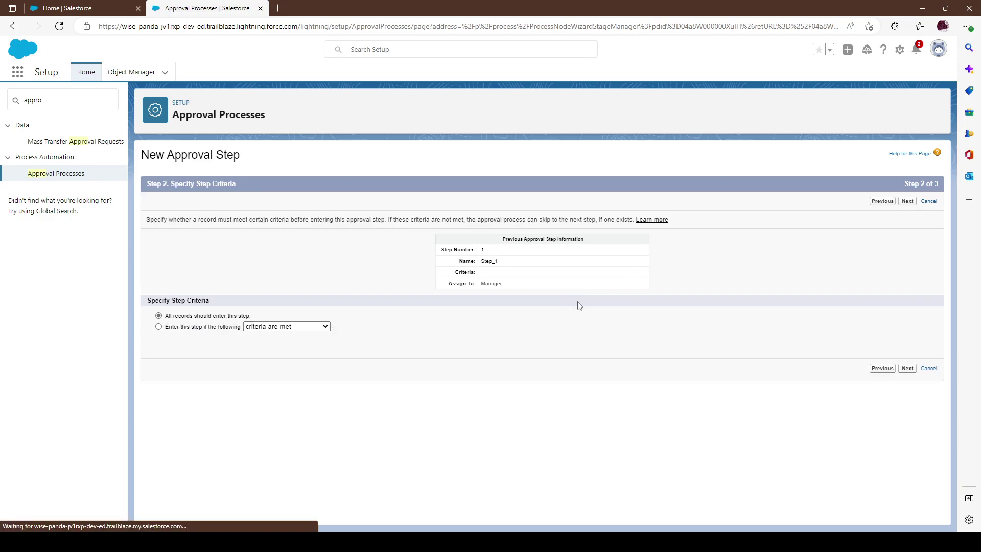
Restrict entry to Step_2 to records that meet criteria, and add filter logic to the criteria
left_click(202, 329)
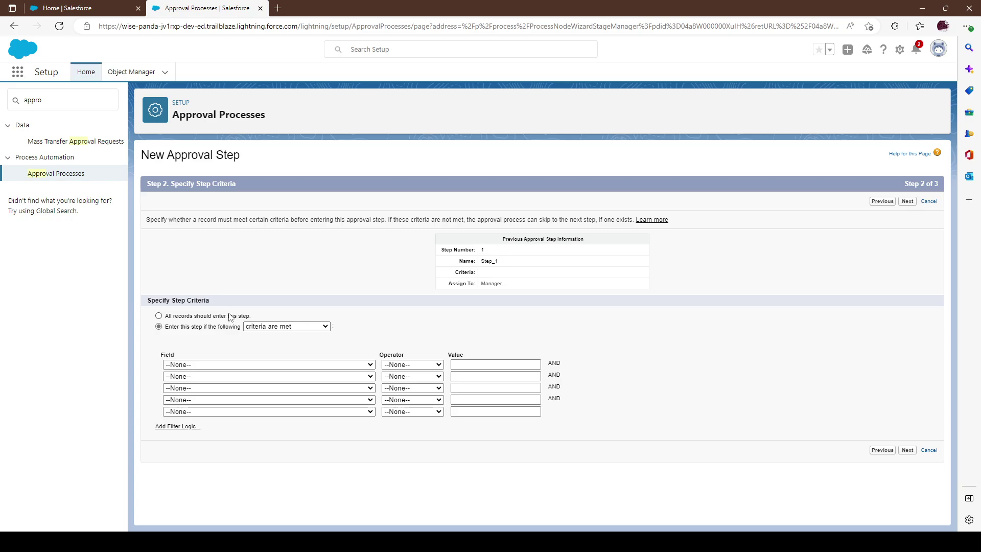
left_click(179, 426)
scroll(245, 437, "down", 2)
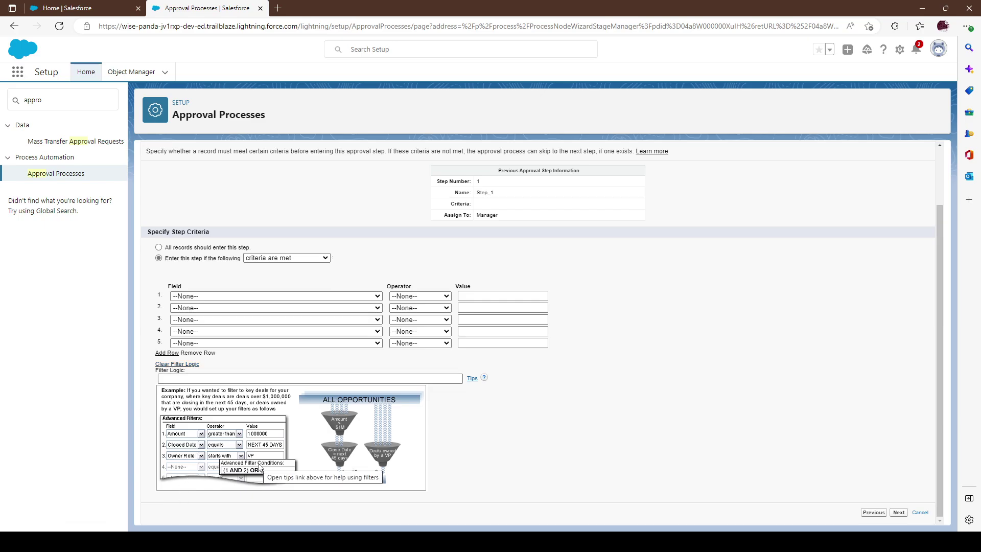
Set the first criterion's field to Case: Case Reason and the second criterion's field to Case: Case Origin
left_click(345, 296)
left_click(229, 342)
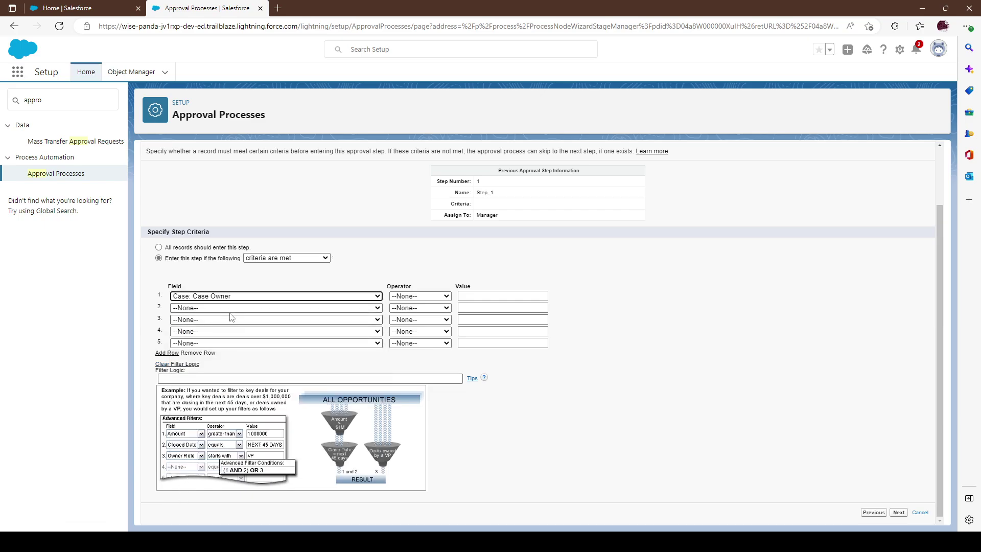
left_click(232, 308)
left_click(233, 342)
left_click(234, 320)
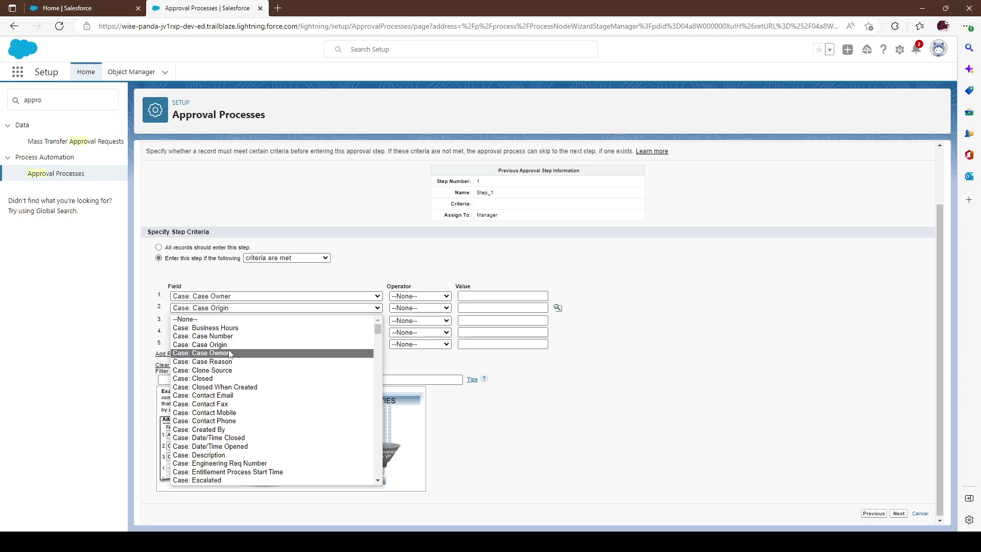
key("Escape")
left_click(307, 295)
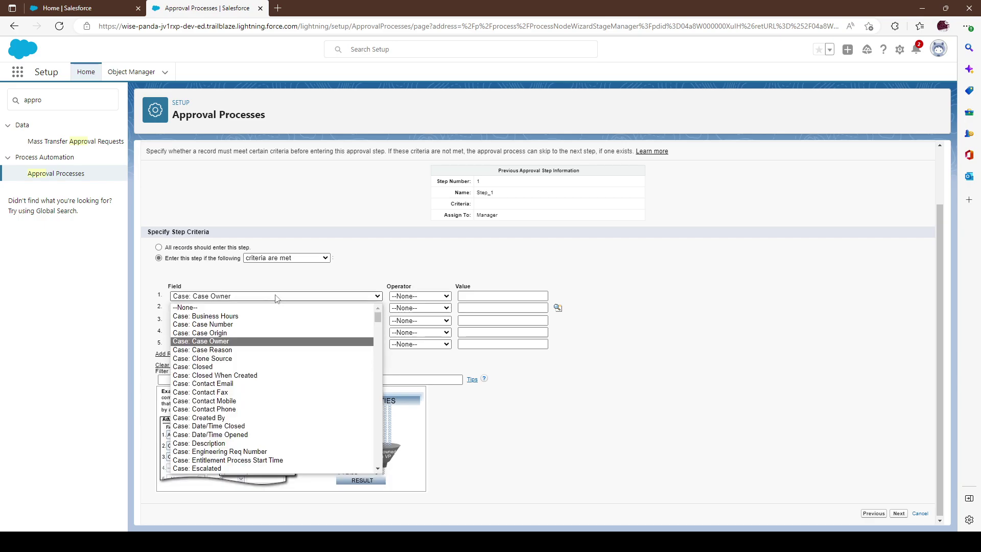
left_click(256, 353)
Fill the filter logic with the saved expression 1 AND (2 OR 3) and change it to 2 AND (1 OR 3)
left_click(234, 381)
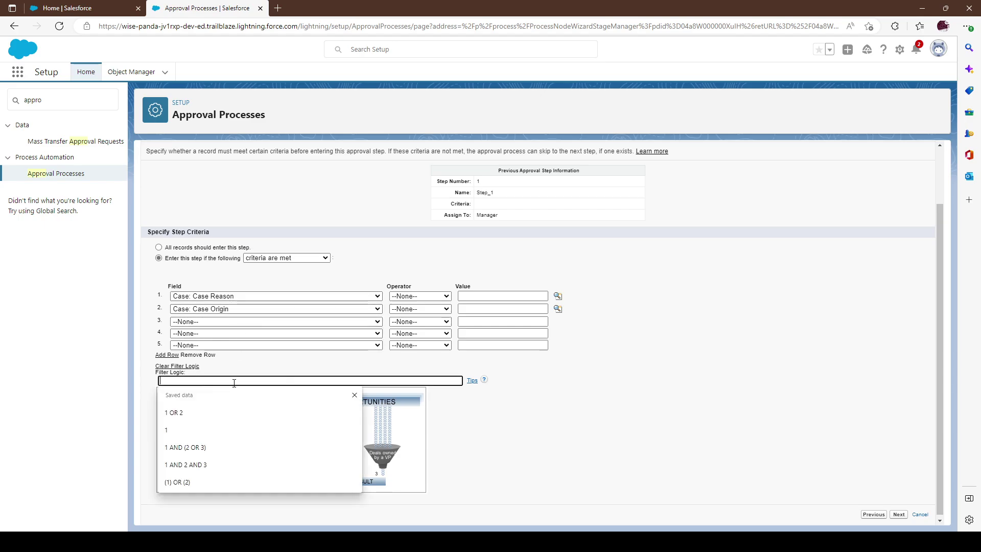
left_click(319, 383)
left_click(319, 382)
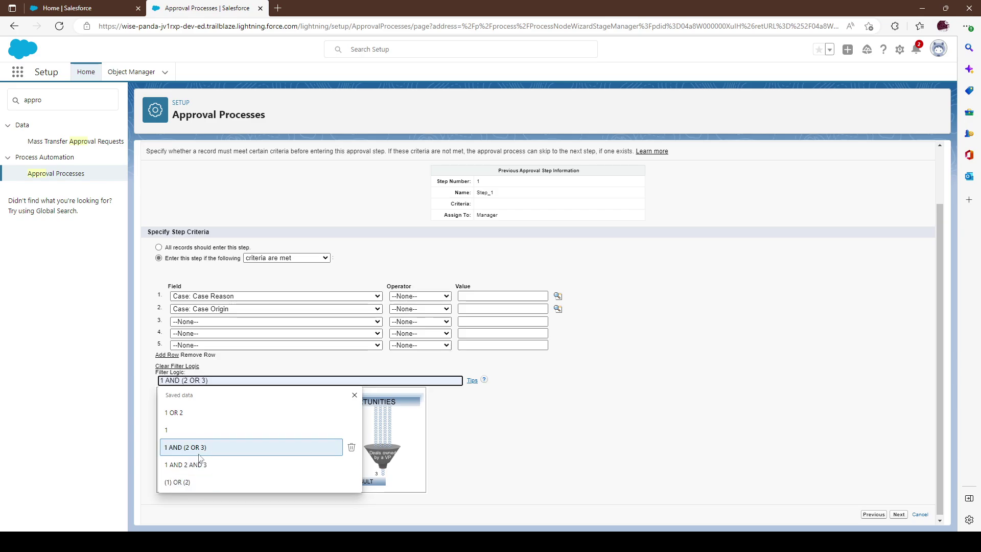
left_click(185, 447)
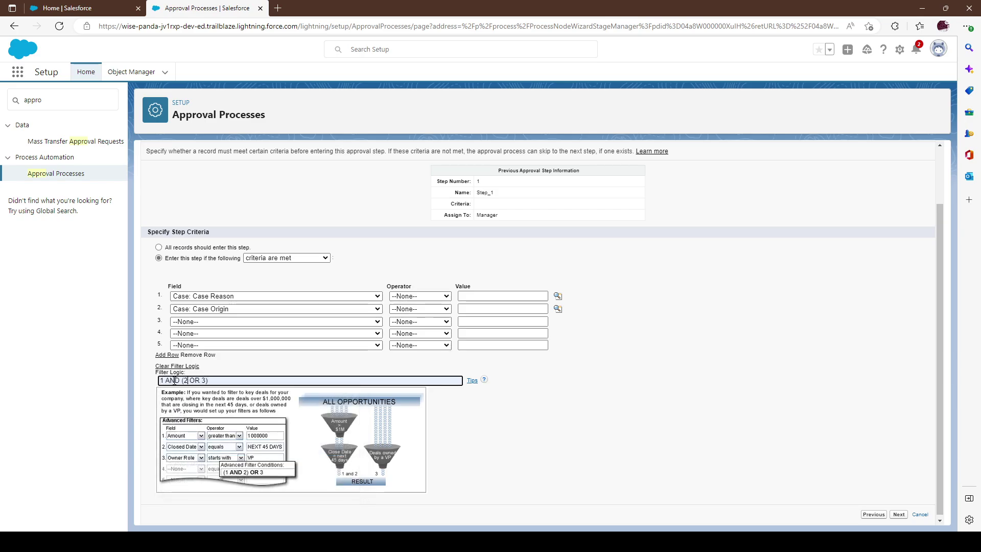
type("2")
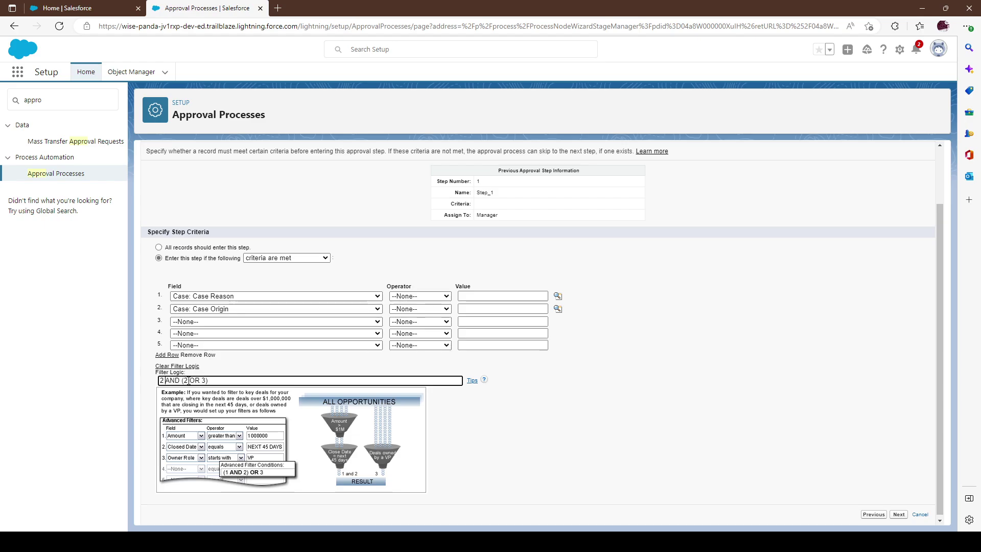
type("1")
left_click(442, 309)
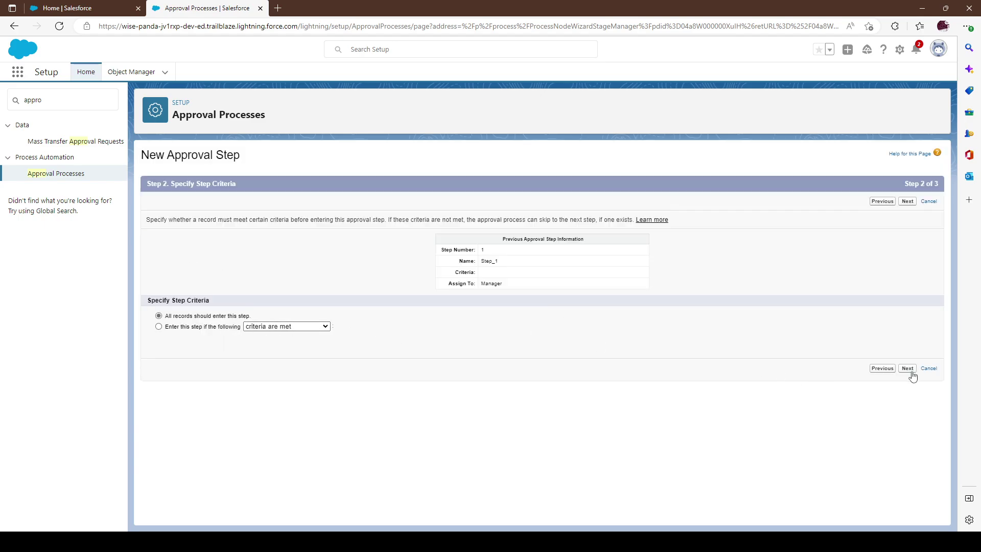
Display the saved step criteria for Step_2 and reset the first and second criteria fields to --None--
left_click(285, 333)
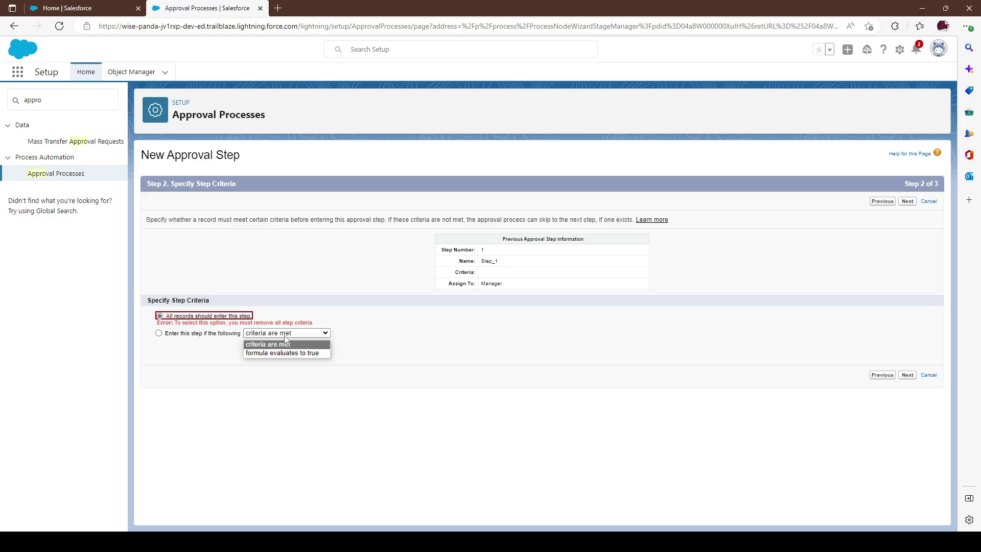
left_click(195, 336)
left_click(333, 372)
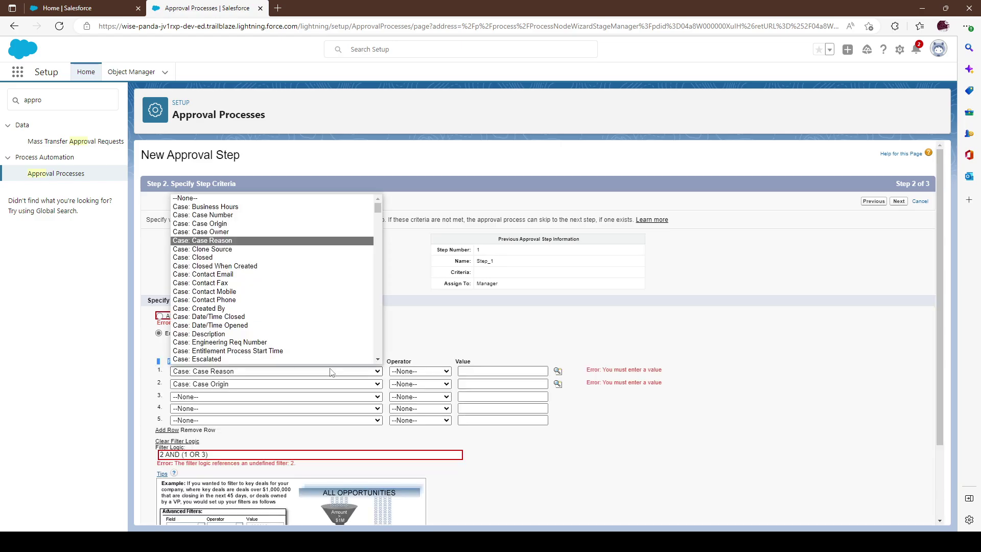
left_click(332, 372)
left_click(235, 372)
left_click(232, 206)
left_click(210, 371)
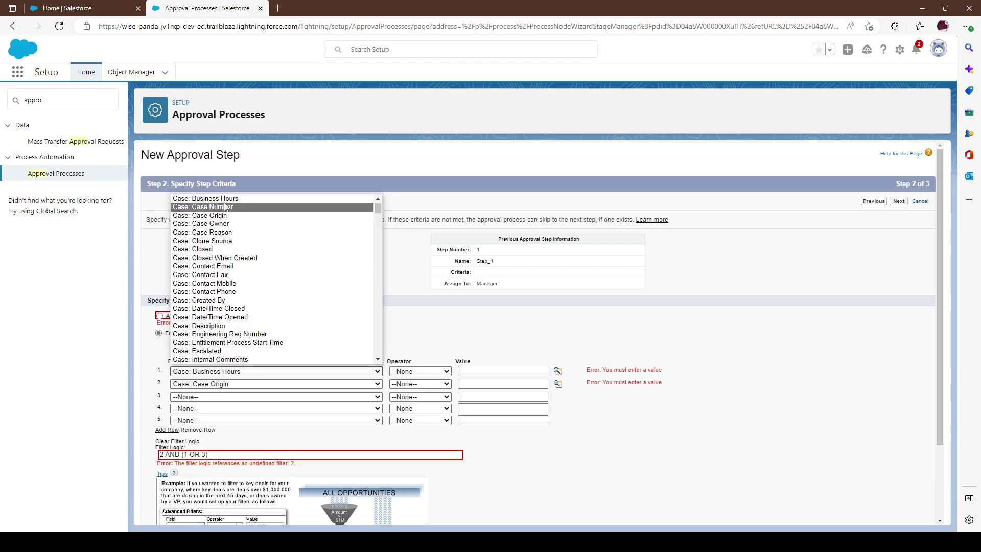
left_click(214, 198)
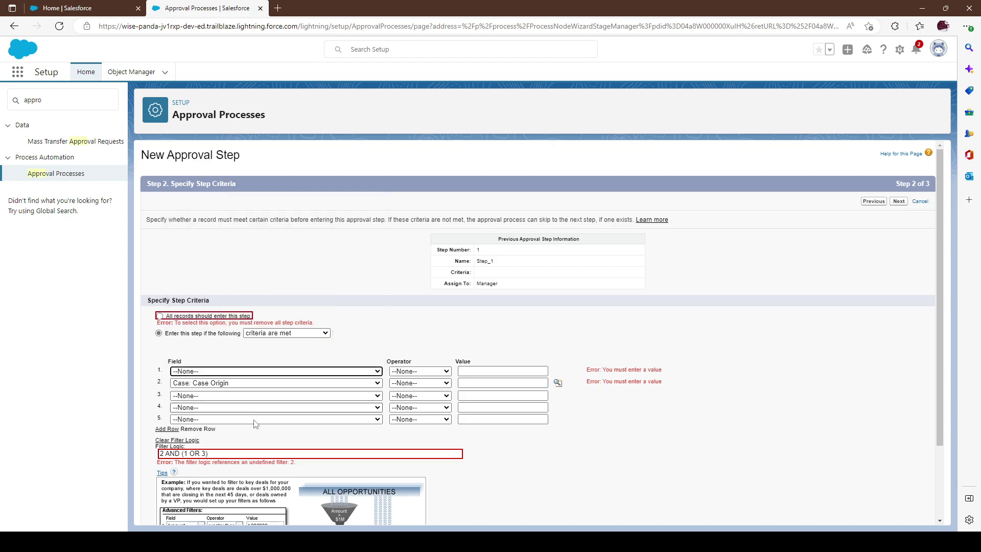
left_click(233, 384)
left_click(184, 210)
Clear the filter logic, let all records enter Step_2 and proceed to the approver selection
left_click_drag(164, 312, 84, 445)
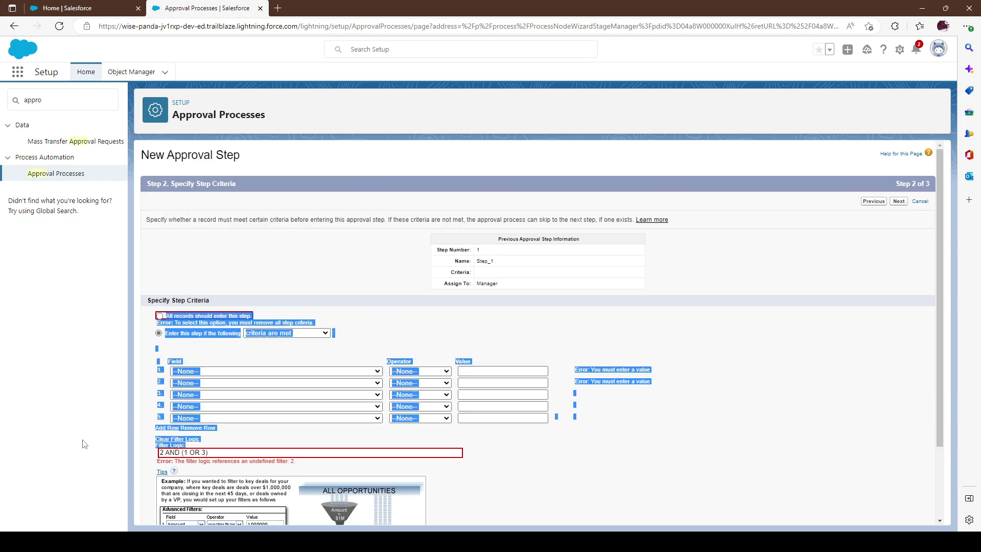
triple_click(212, 448)
key("BackSpace")
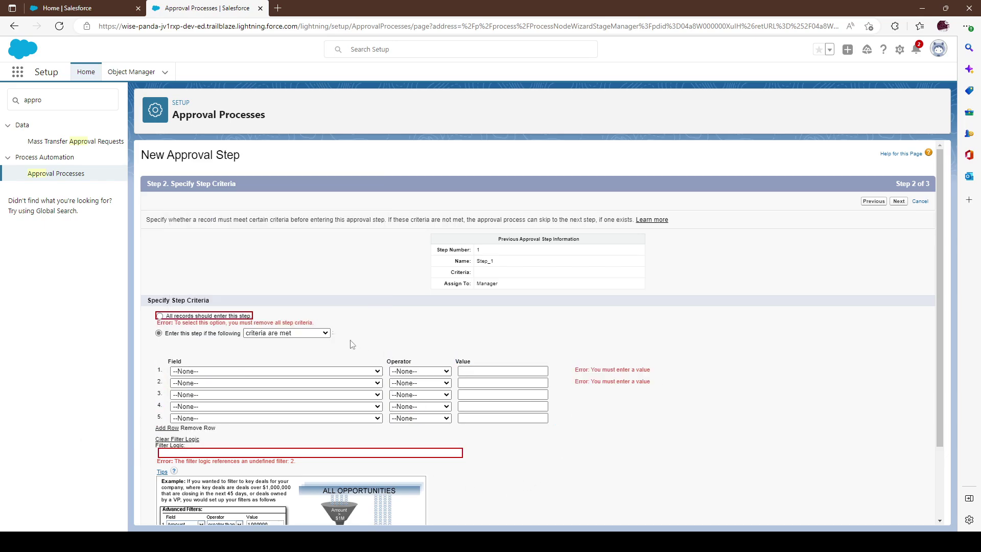
left_click(203, 317)
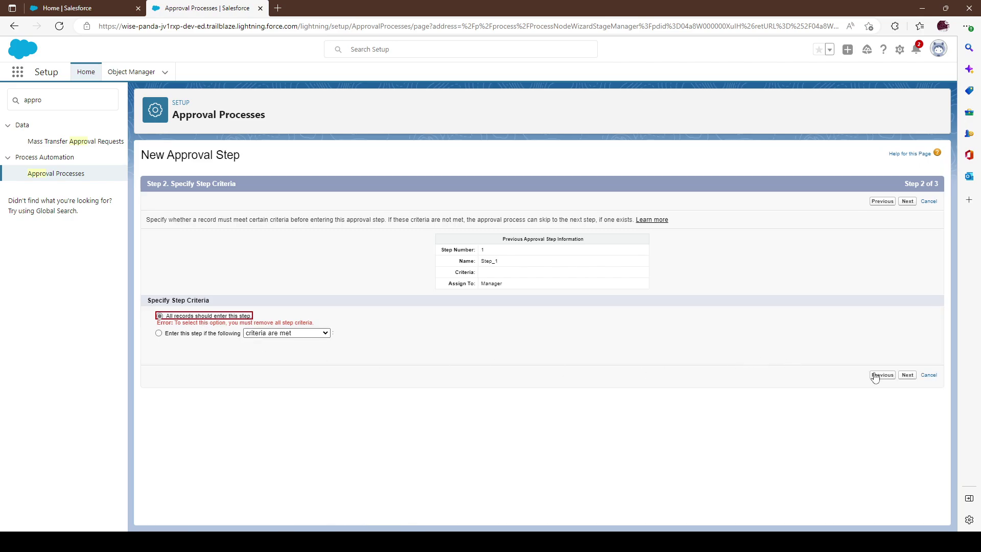
left_click(907, 375)
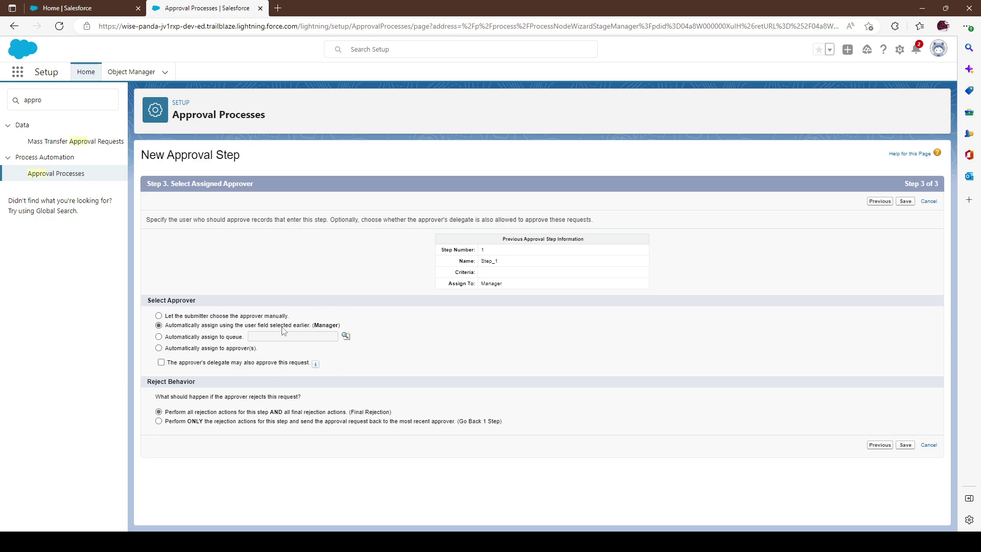
Assign Step_2 automatically to the Approve Q queue, save it and go to the process detail page without adding workflow actions
left_click(217, 338)
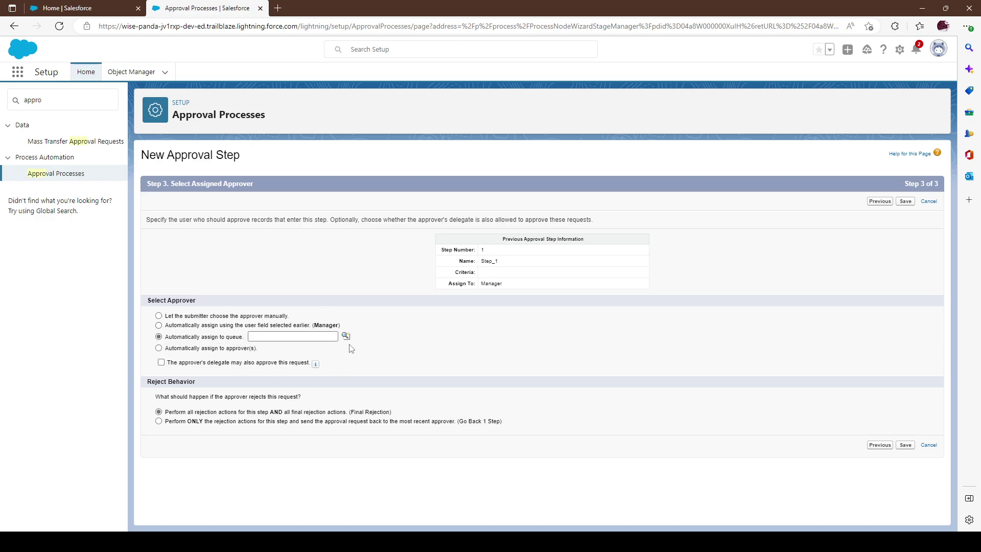
left_click(346, 336)
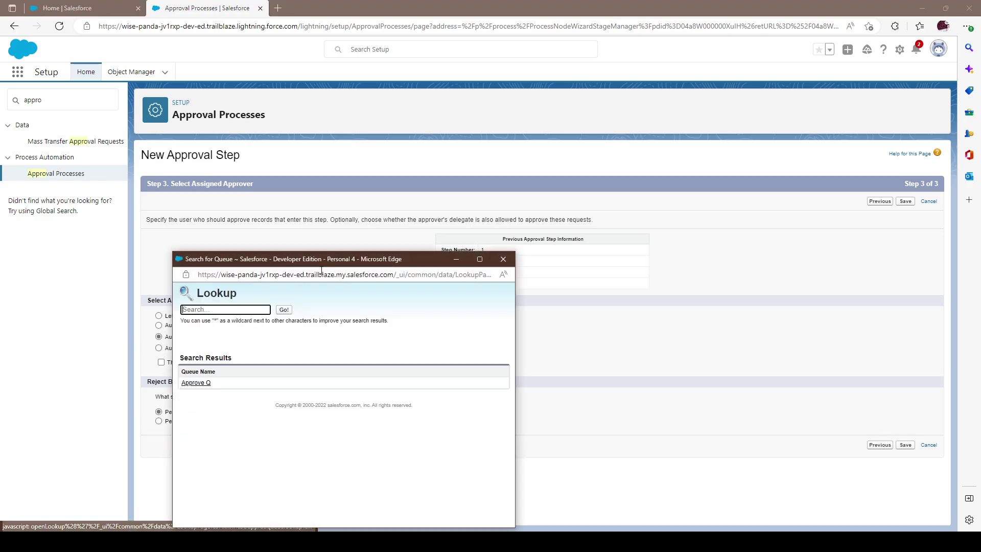
left_click_drag(322, 271, 466, 172)
left_click(341, 284)
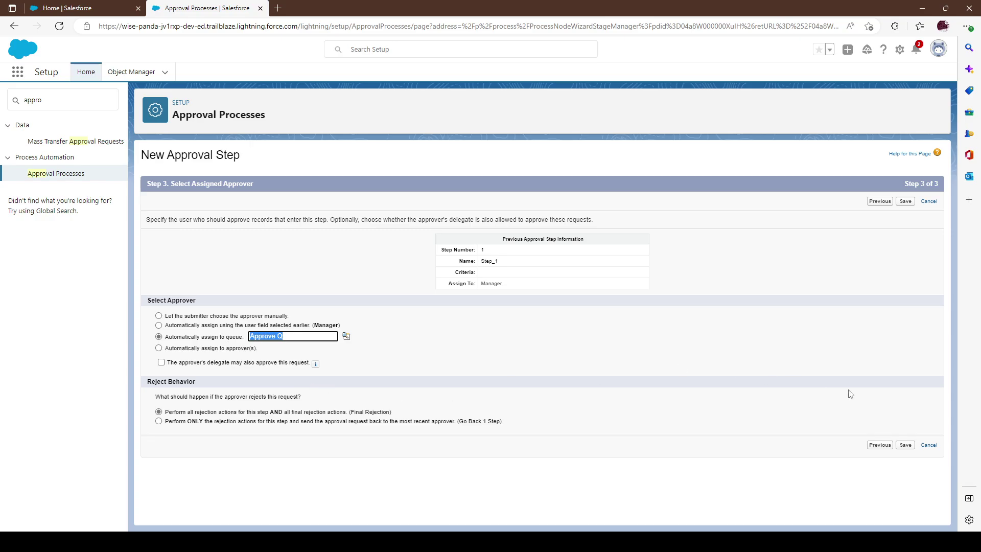
left_click(904, 444)
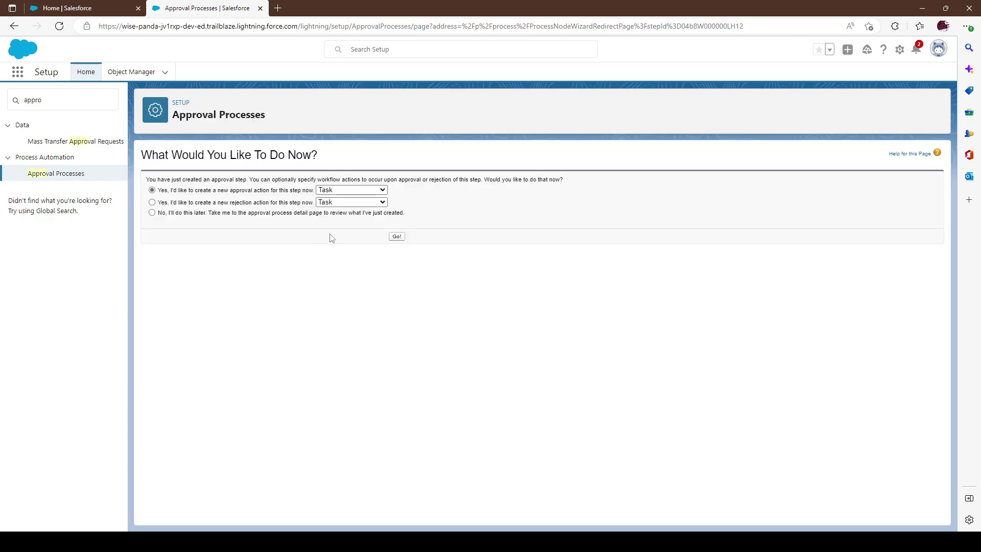
left_click(394, 213)
left_click(397, 236)
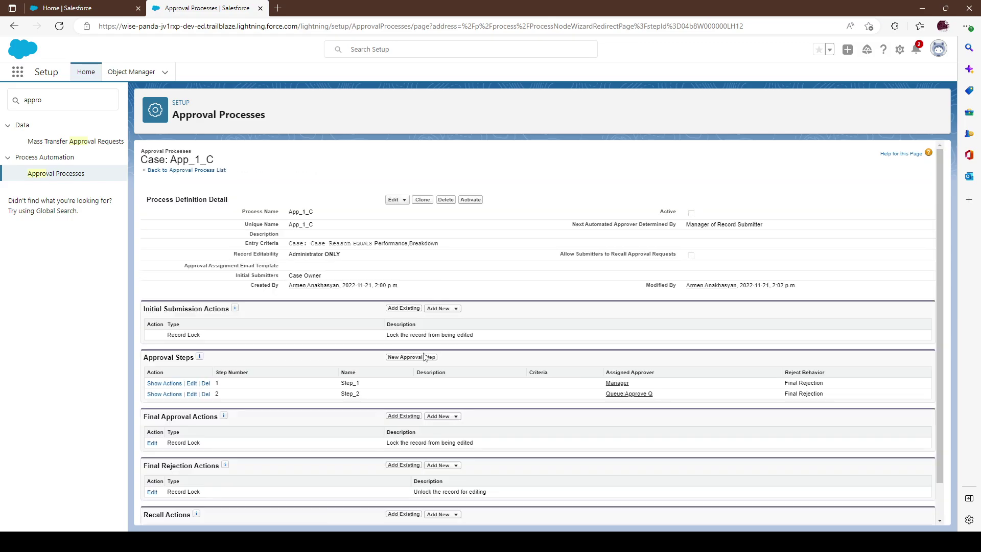
Start another approval step for App_1_C, name it Step_3 and proceed to its step criteria
left_click(415, 357)
left_click(353, 322)
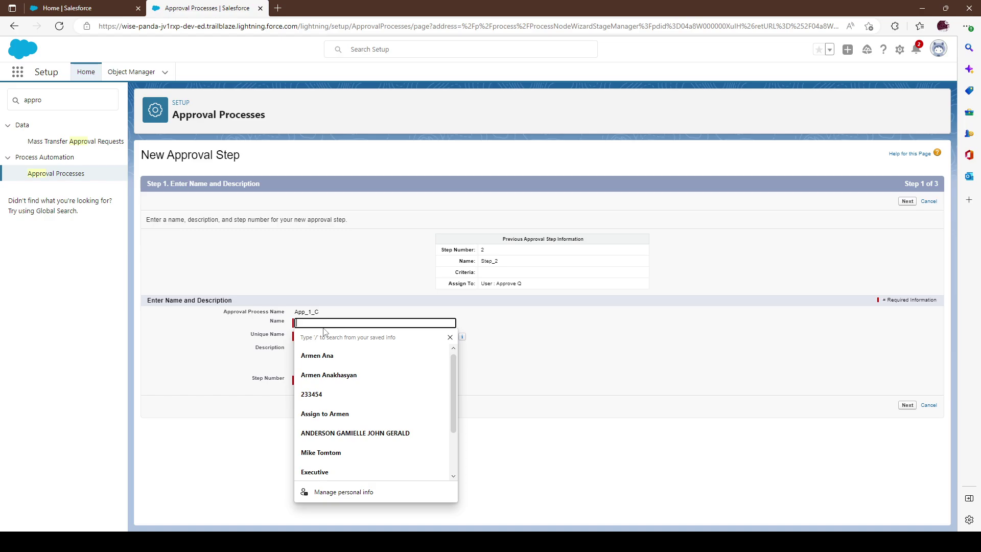
type("Step")
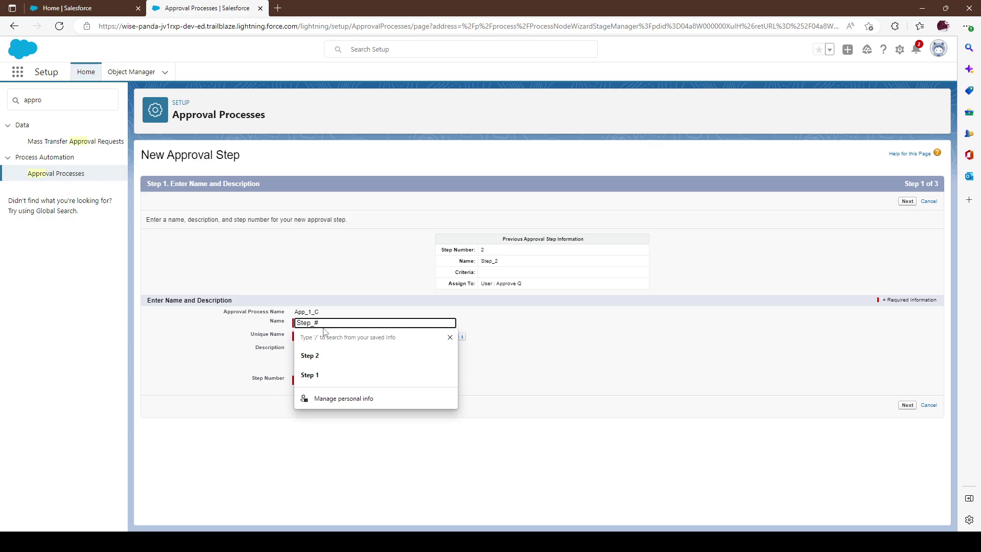
type("_3")
key("Tab")
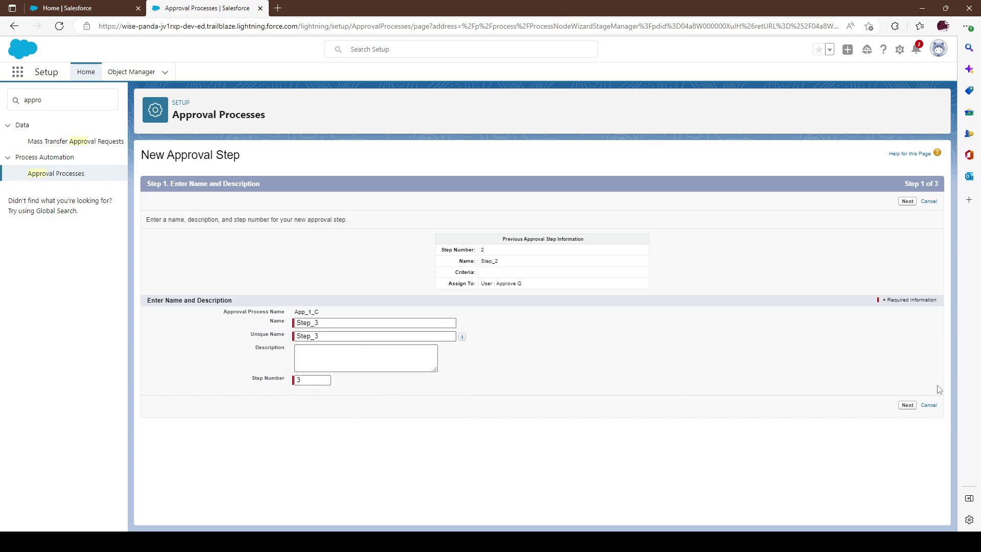
left_click(907, 405)
Restrict entry to Step_3 to records whose Case: Case Reason equals Breakdown, and proceed to the approver selection
left_click(287, 325)
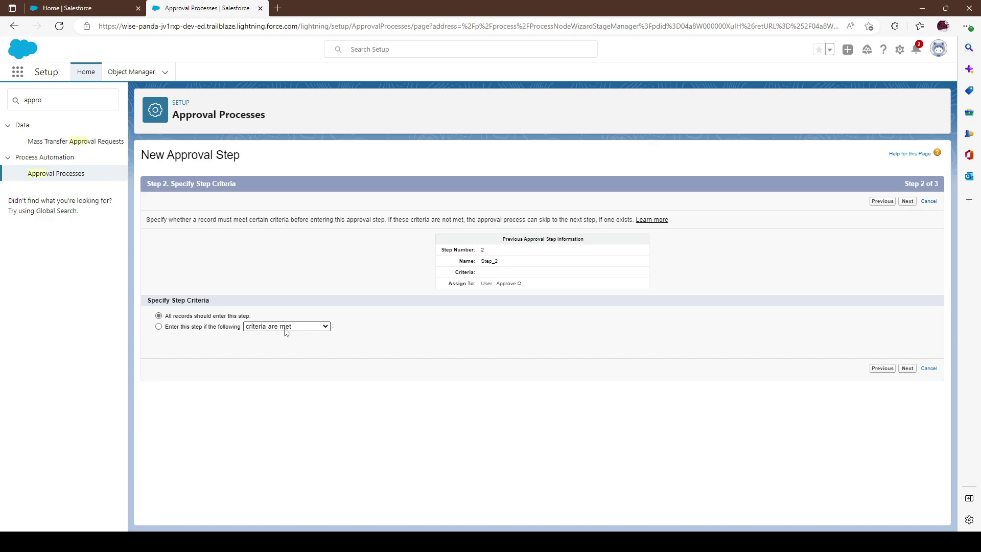
left_click(293, 336)
left_click(259, 364)
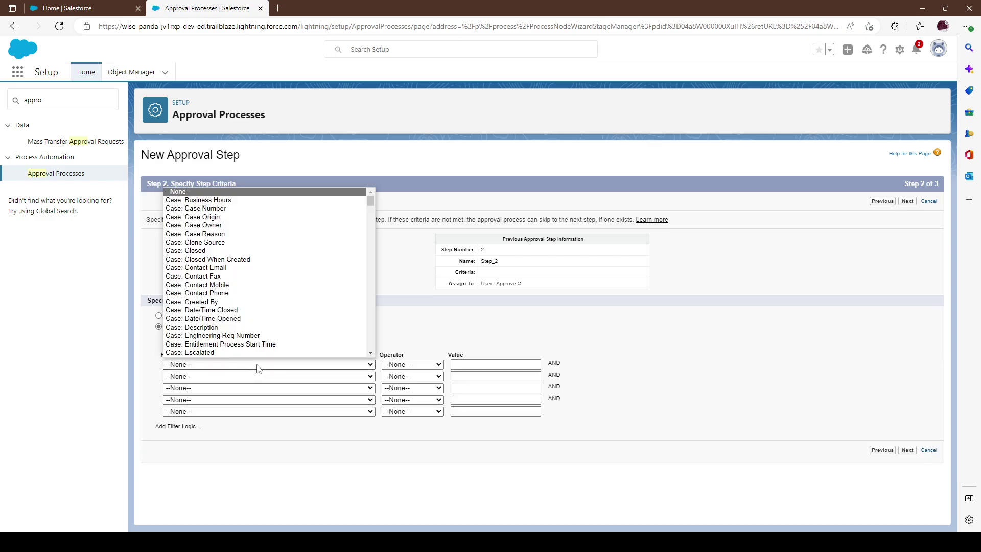
left_click(245, 234)
left_click(412, 364)
left_click(401, 392)
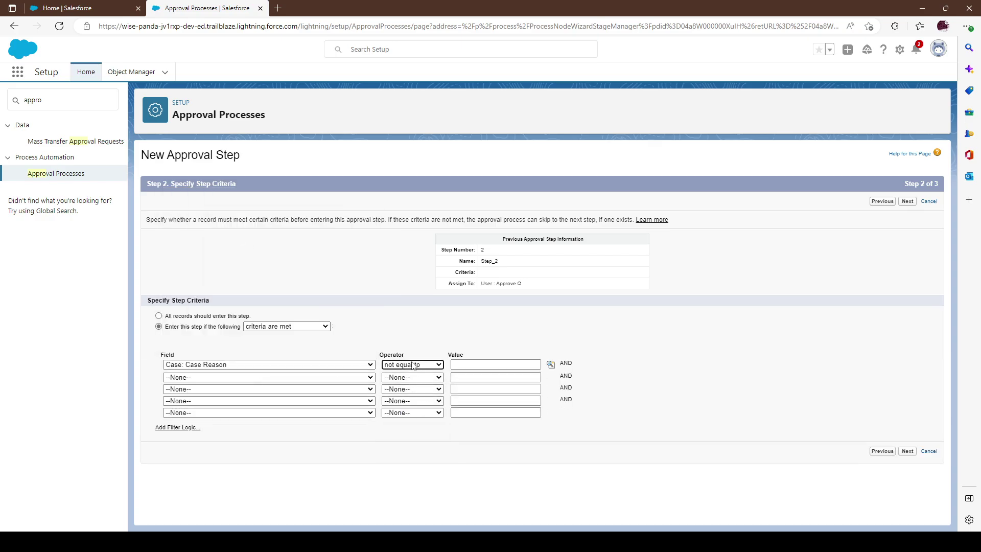
left_click(412, 364)
left_click(395, 385)
left_click(550, 364)
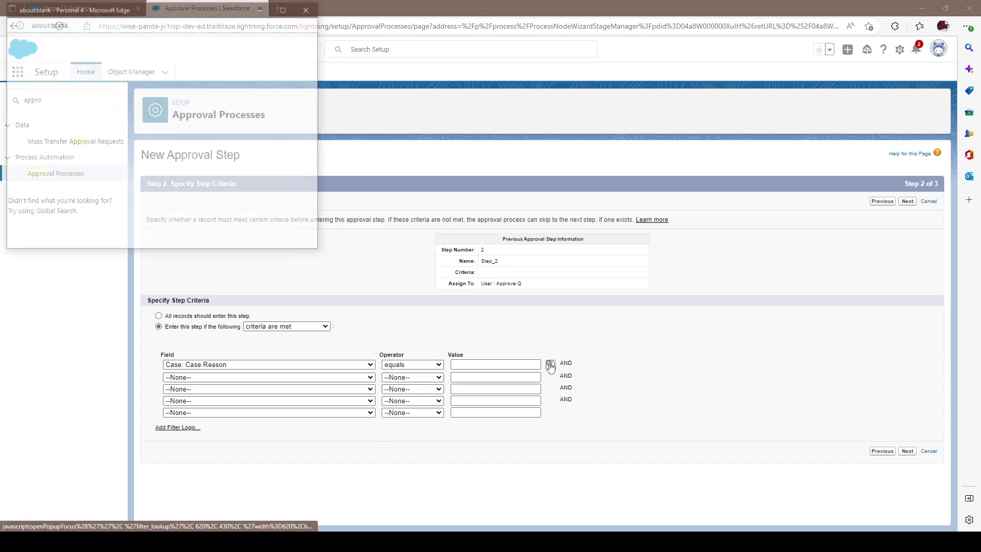
left_click(51, 134)
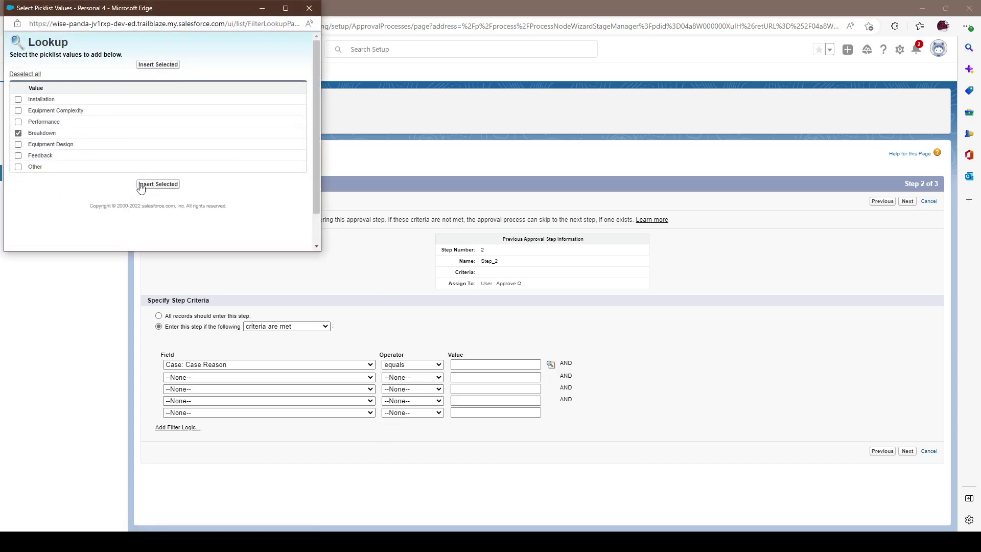
left_click(158, 184)
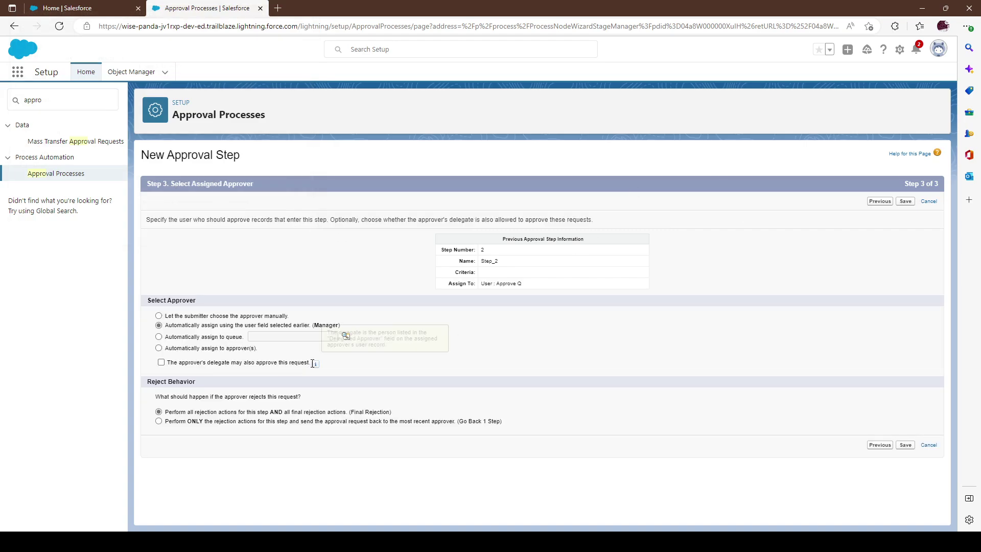
Assign Step_3 automatically to specified approvers, with the administrator's user account looked up as the first approver of type User
left_click(241, 349)
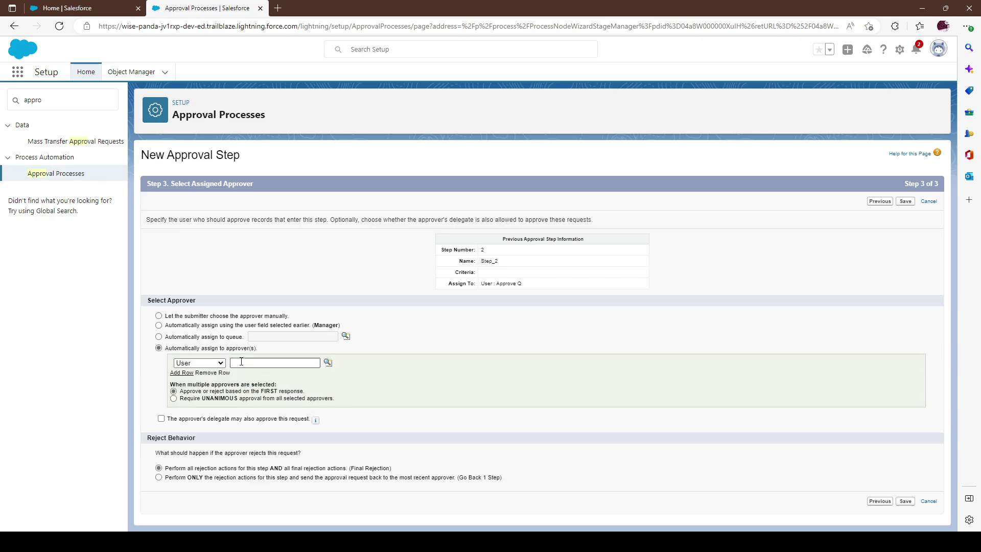
left_click(222, 364)
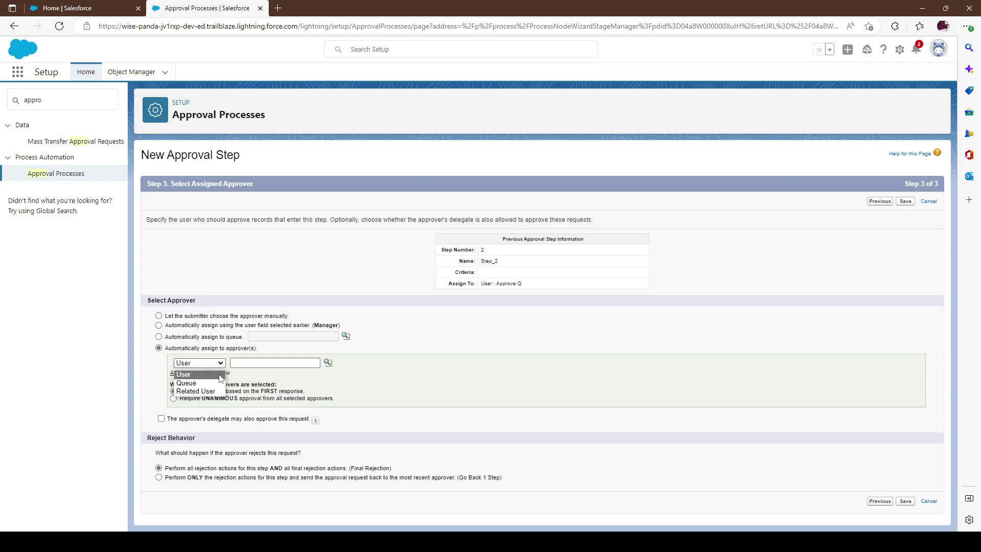
left_click(220, 375)
left_click(327, 362)
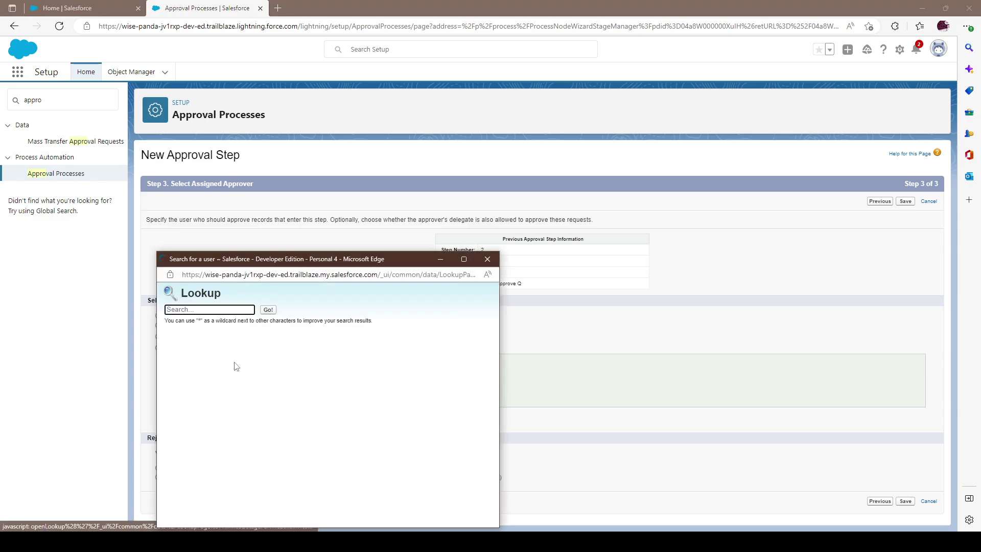
left_click(204, 386)
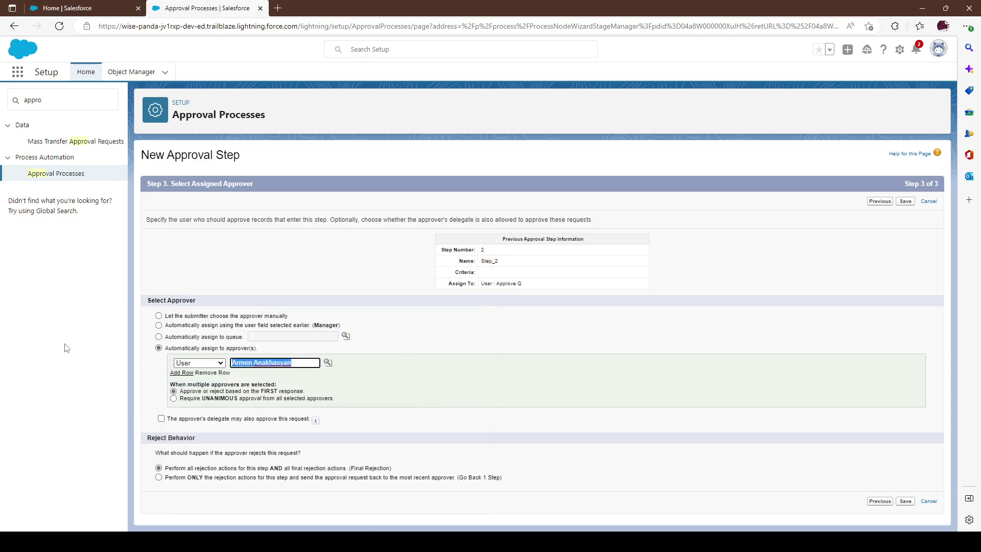
left_click(186, 246)
left_click(174, 362)
left_click(196, 363)
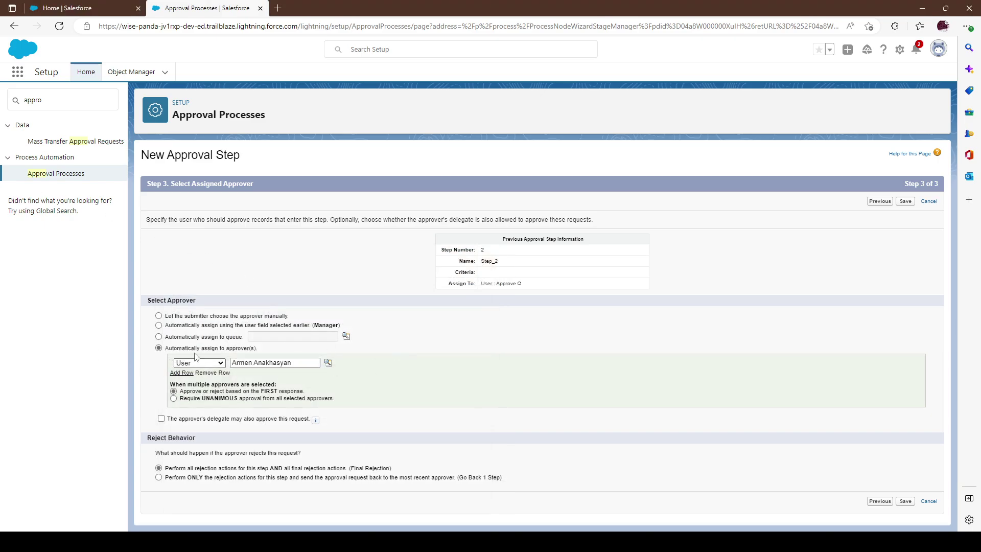
left_click(196, 362)
left_click(184, 374)
Add a second approver row for Step_3, set its type to Queue and look up Approve Q
left_click(176, 373)
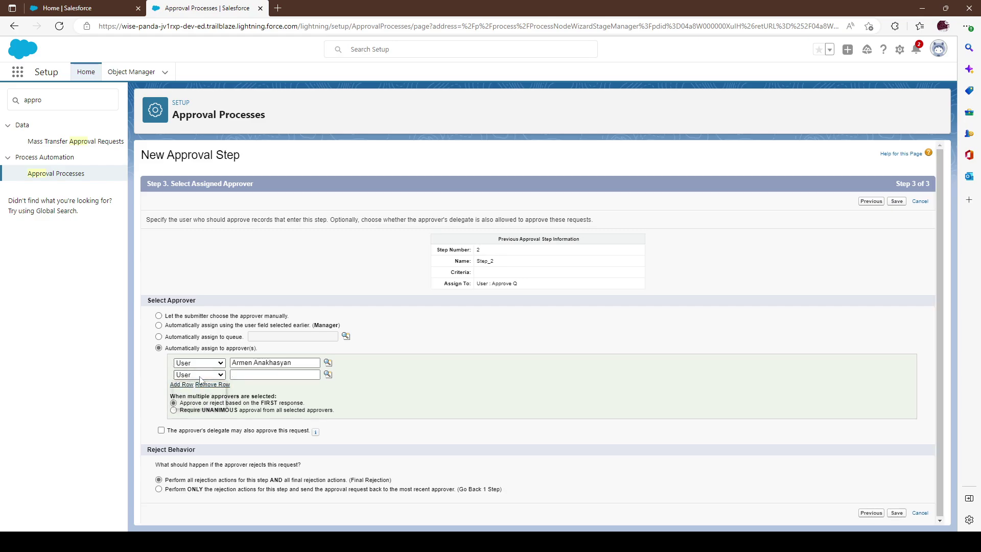
left_click(199, 374)
left_click(196, 403)
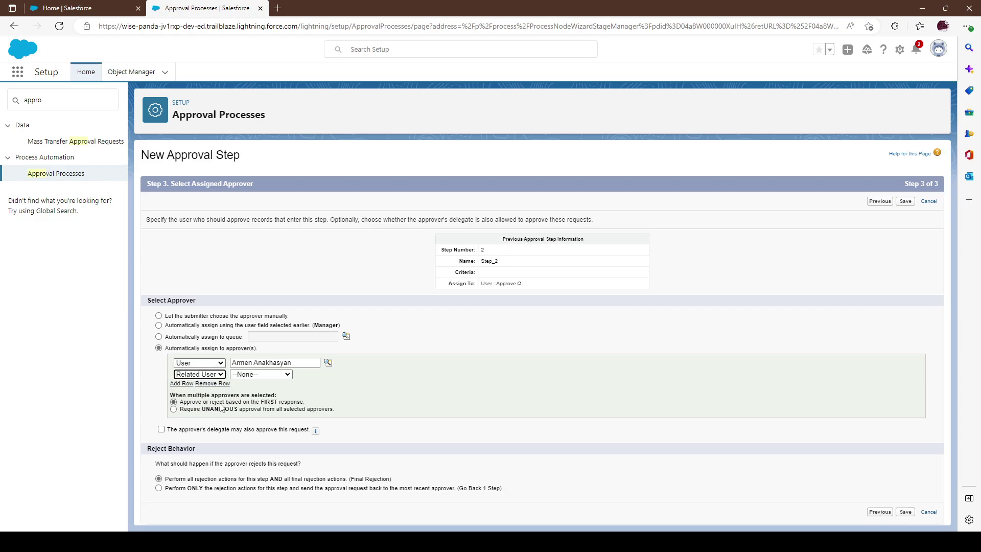
left_click(253, 377)
left_click(199, 374)
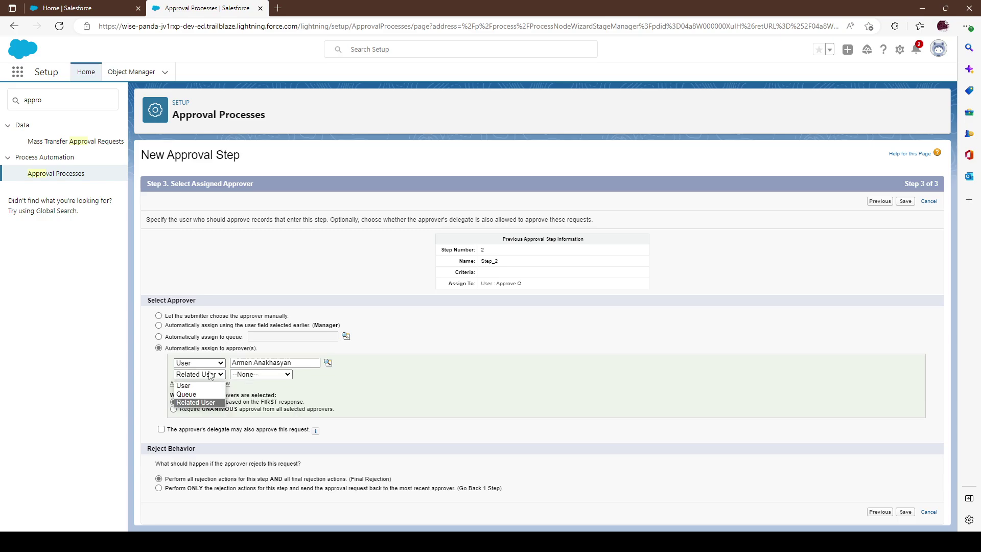
left_click(189, 402)
left_click(260, 374)
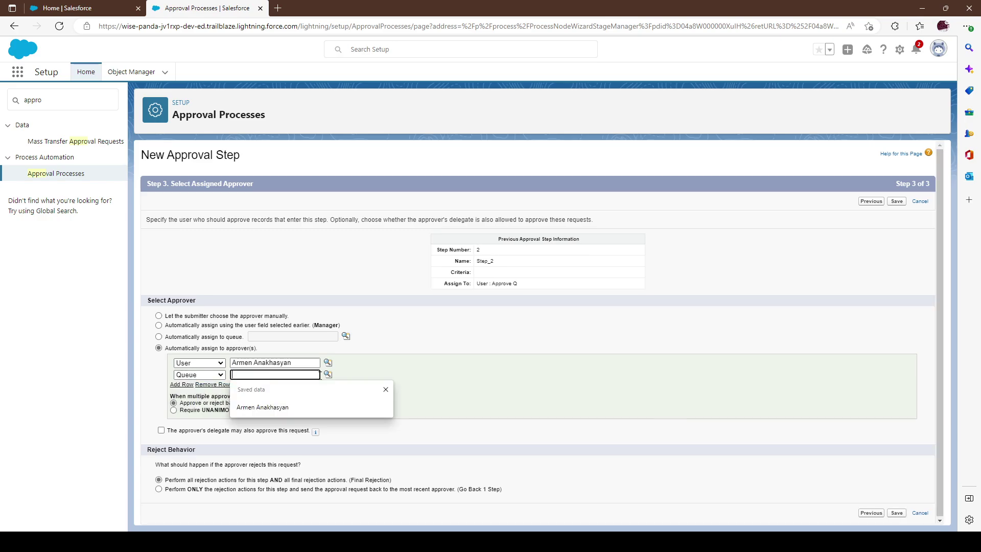
left_click(327, 374)
left_click_drag(301, 268, 561, 180)
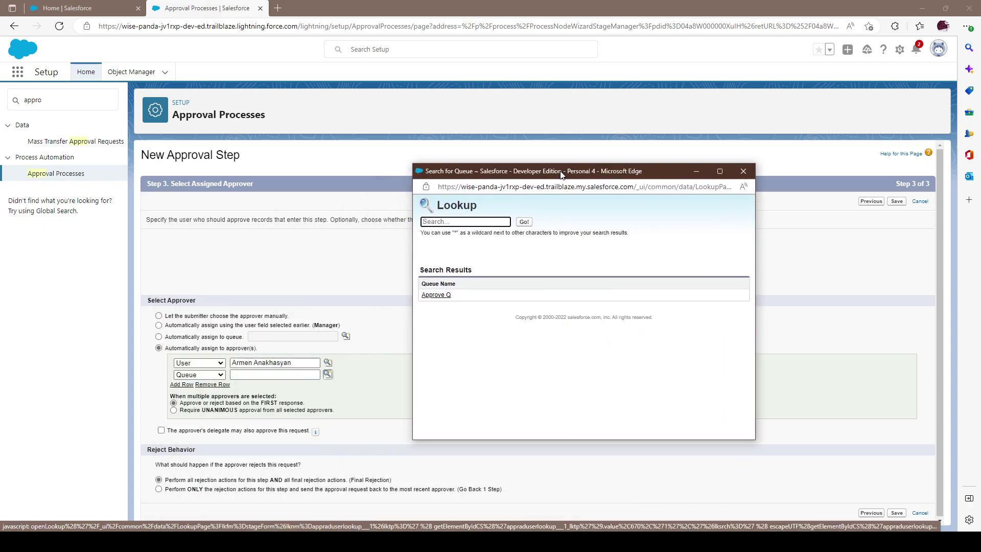
left_click(437, 295)
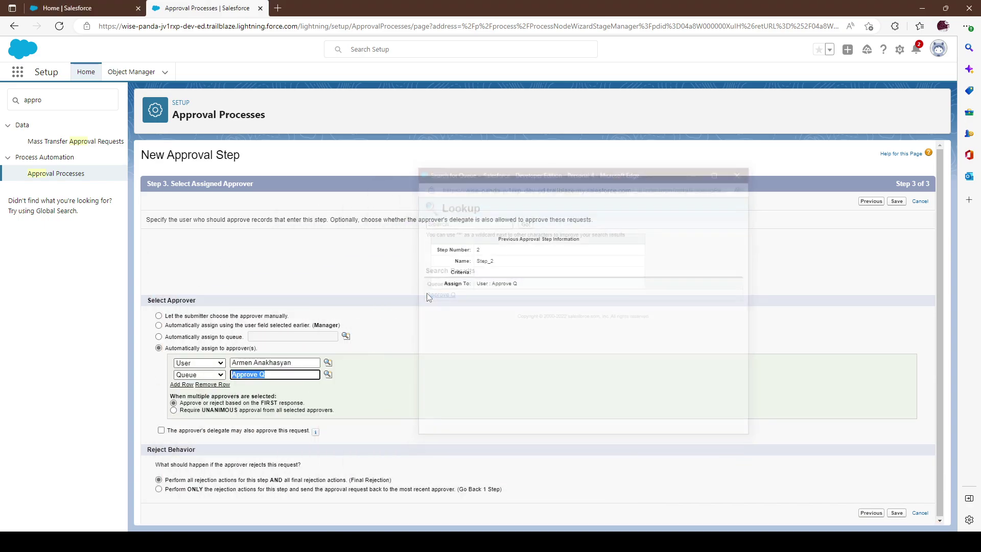
Set the reject behavior of Step_3 to Go Back 1 Step and save the approval step
left_click(281, 388)
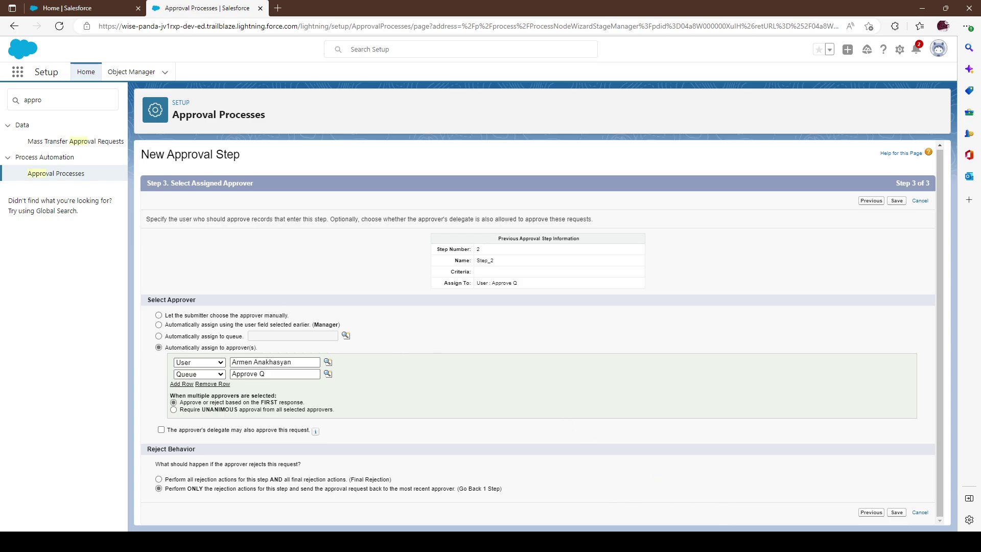
left_click(903, 513)
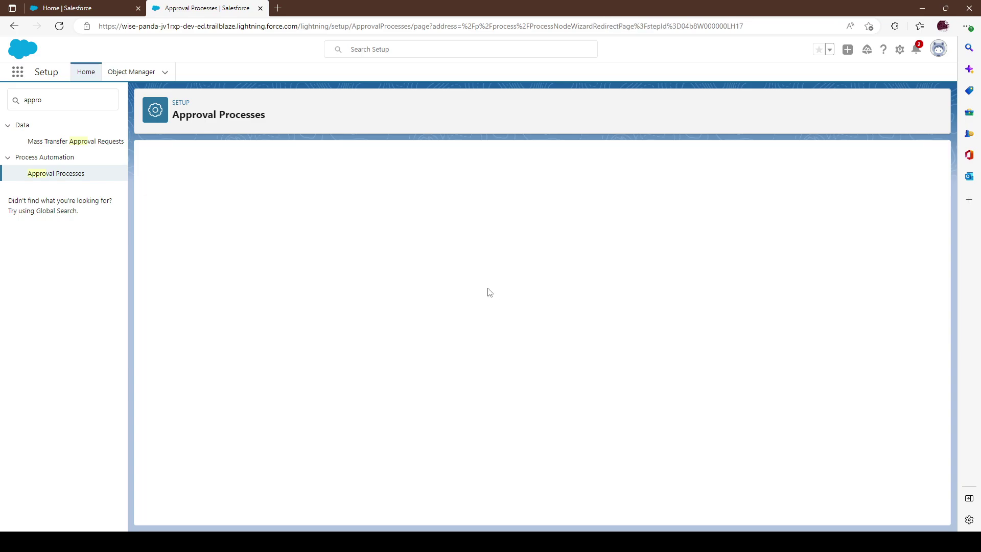
Skip adding workflow actions for Step_3, go to the approval process detail page and show the actions of Step_1
left_click(389, 237)
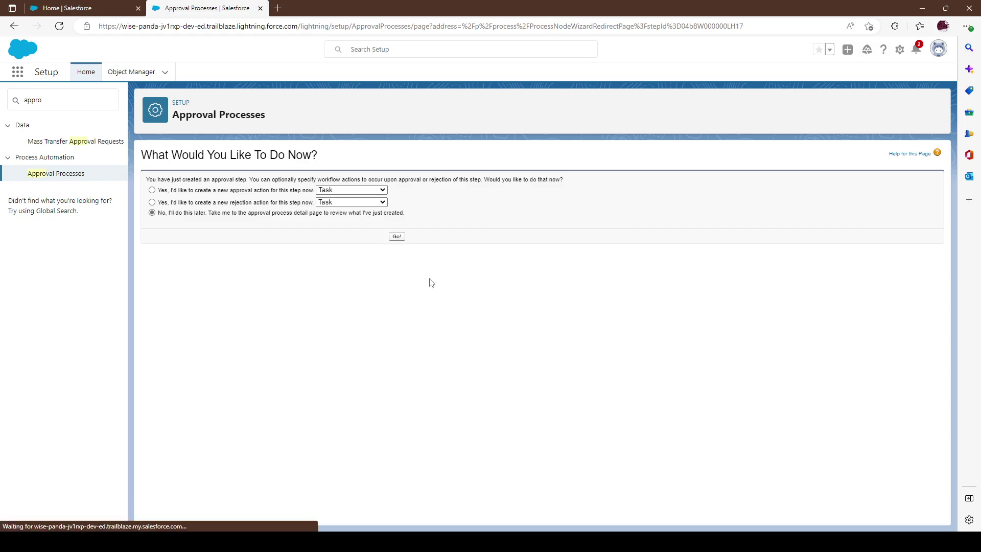
scroll(534, 301, "down", 3)
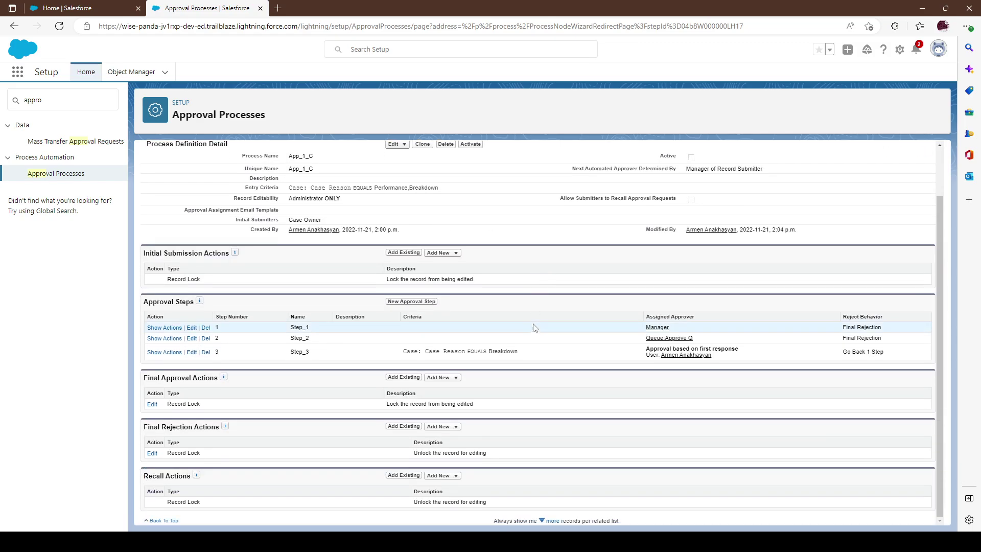
left_click(166, 328)
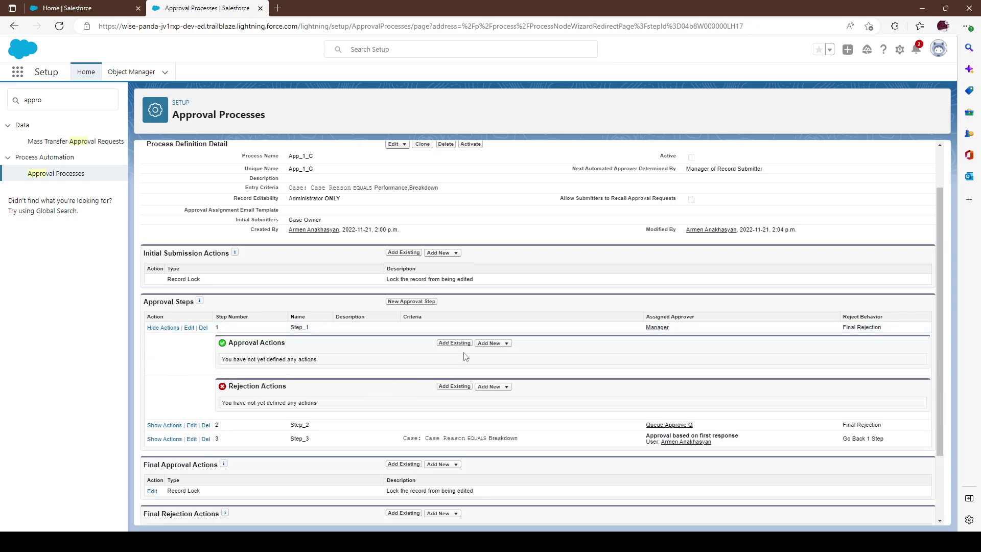
Examine which types of new approval action can be added to Step_1, without choosing any
left_click(499, 343)
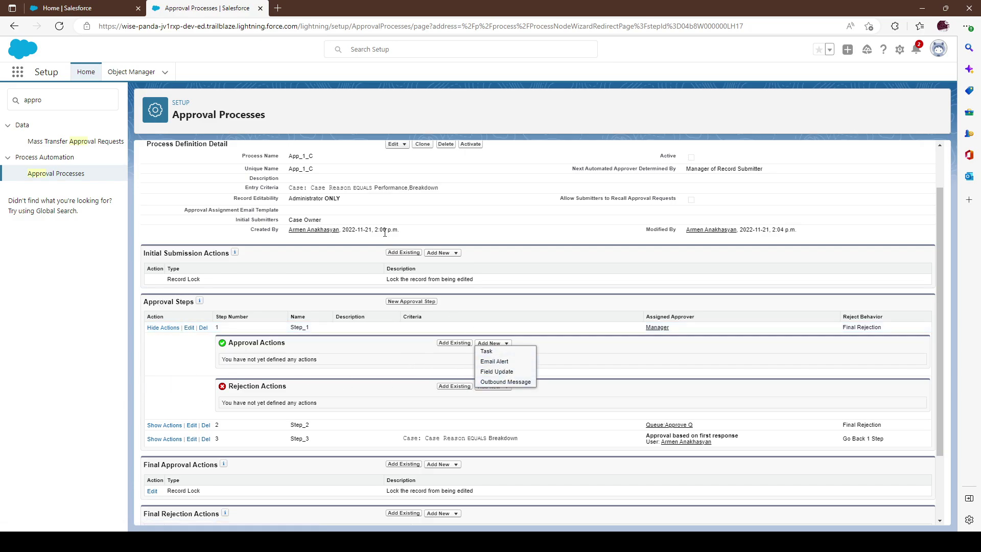
scroll(490, 358, "down", 2)
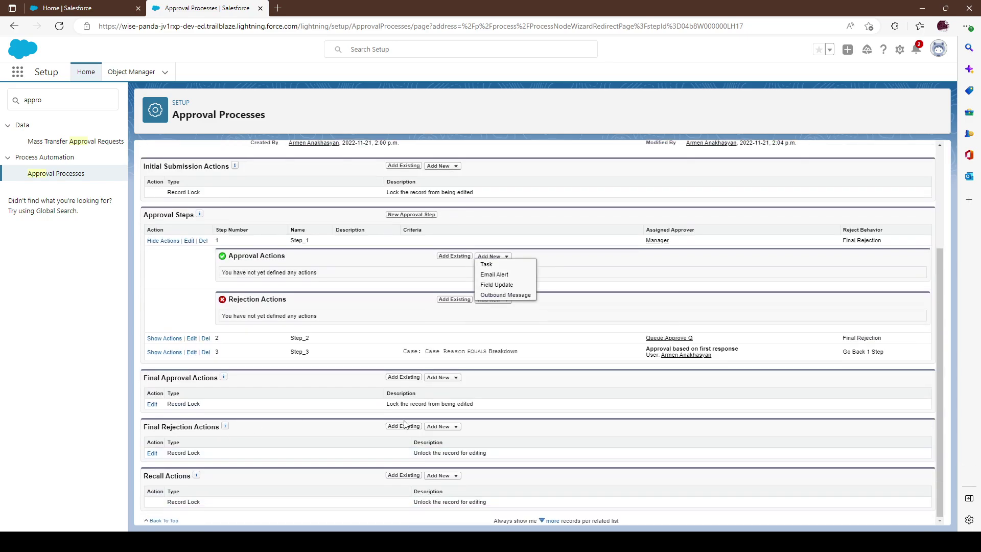
scroll(494, 362, "up", 3)
scroll(494, 362, "down", 2)
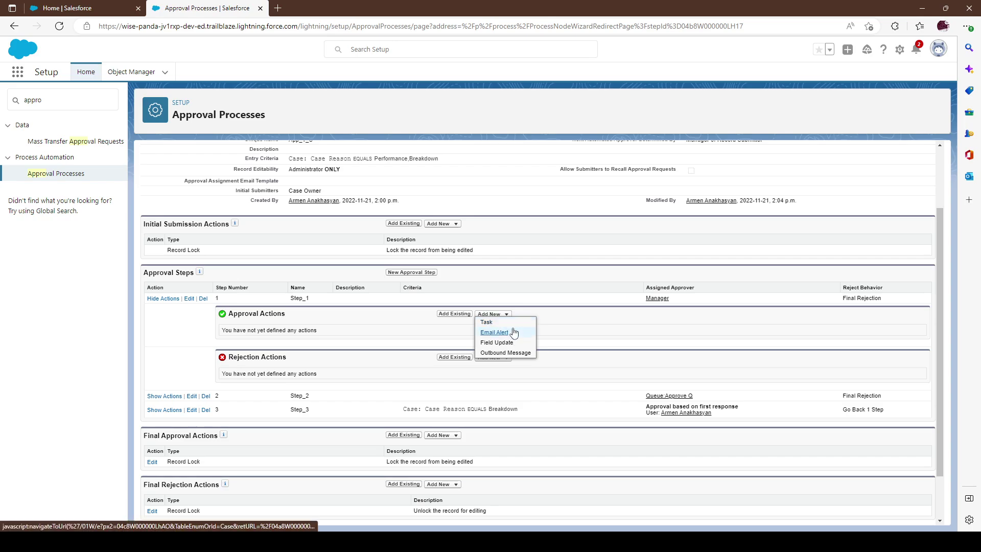
left_click(371, 327)
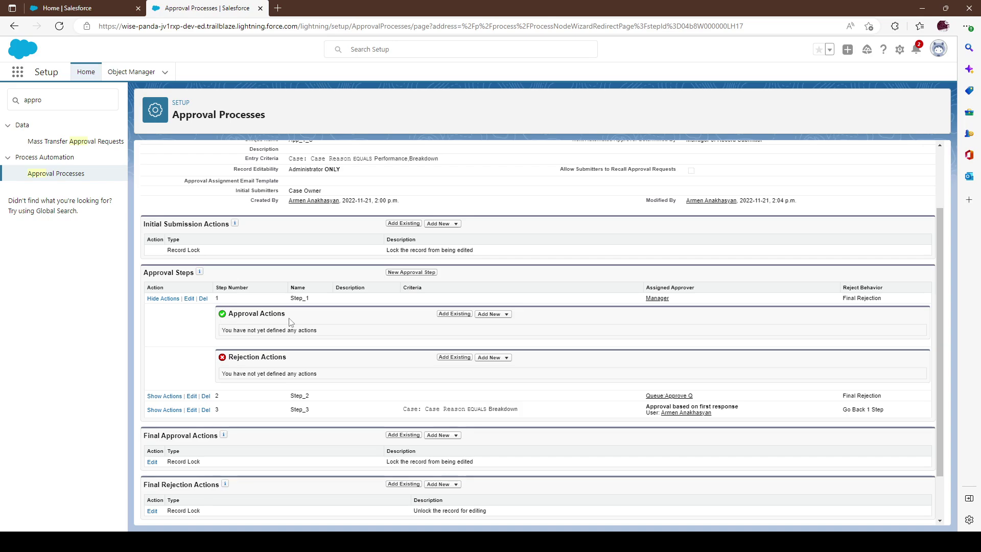
left_click(493, 315)
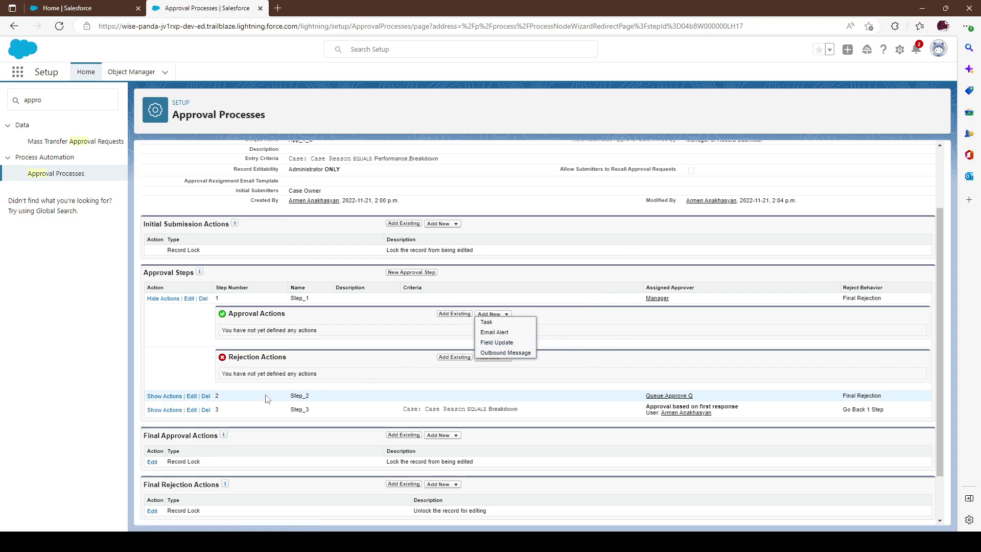
left_click(258, 367)
View the new Task form for Step_1's rejection actions and return to the App_1_C detail page without saving
left_click(505, 363)
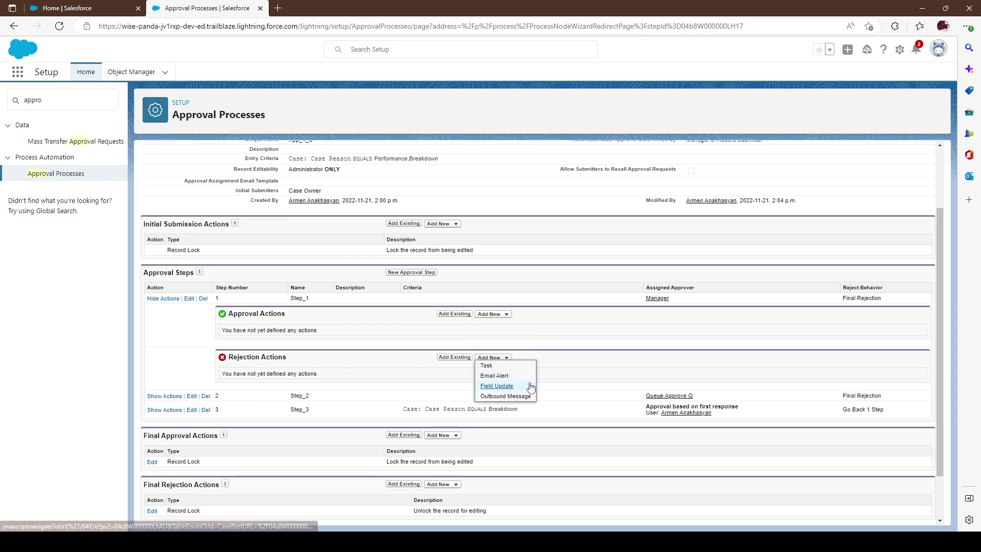
left_click(486, 366)
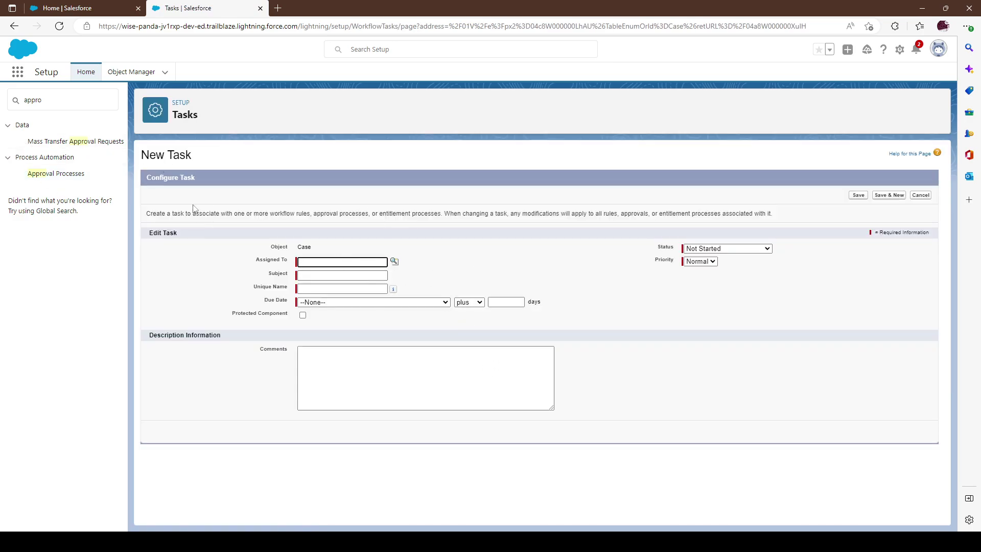
key("alt+Left")
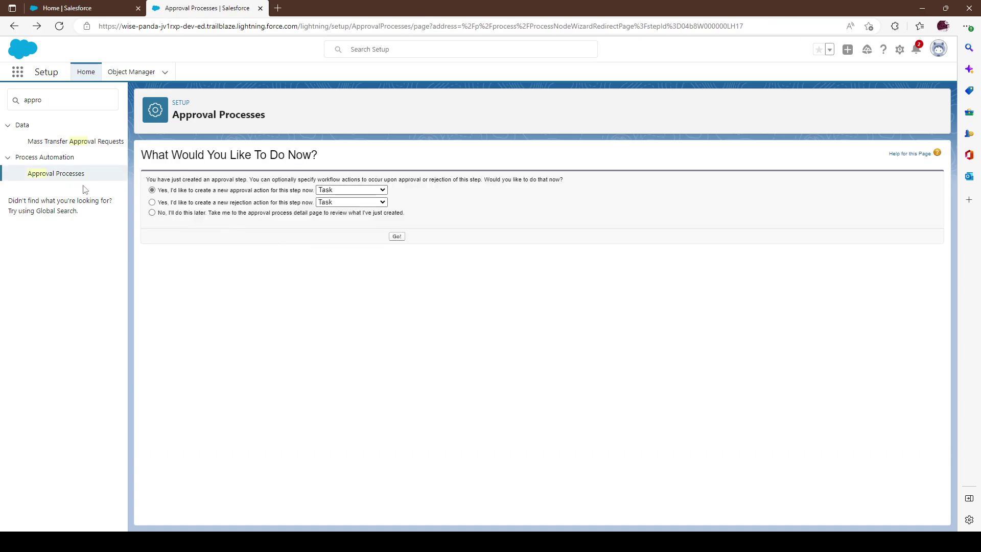
left_click(76, 175)
left_click(213, 389)
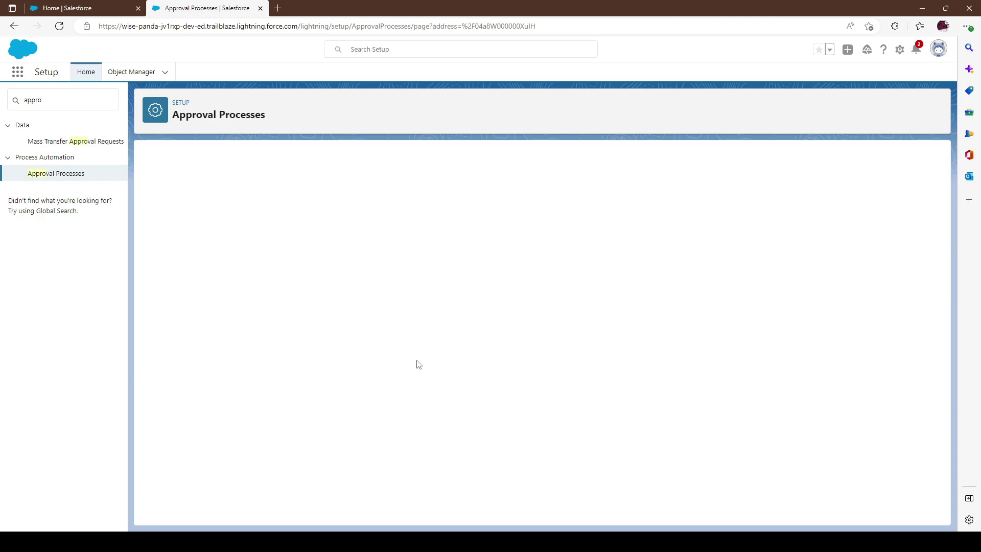
Review App_1_C's process definition, initial submission actions, approval steps, and final approval, final rejection and recall actions
scroll(304, 324, "down", 2)
scroll(304, 323, "up", 2)
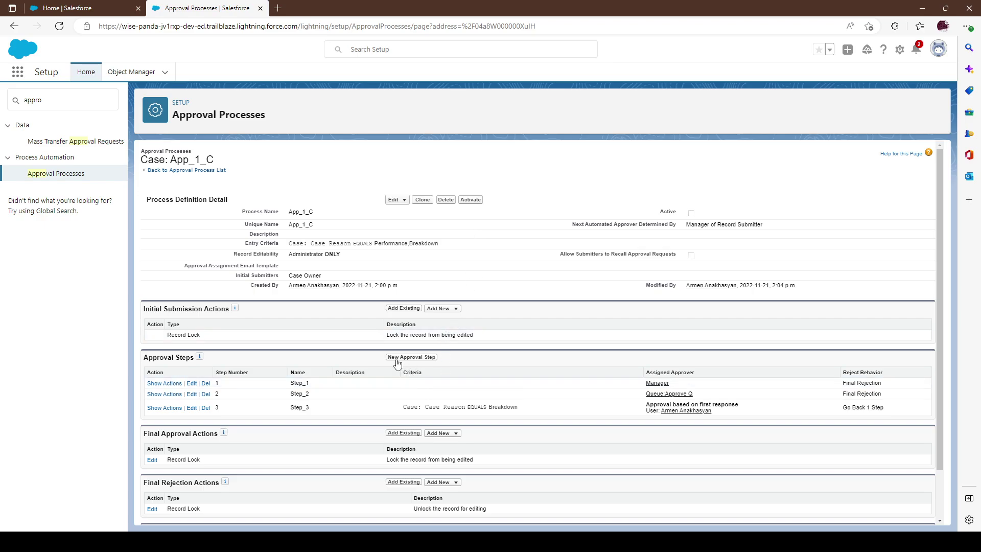
scroll(428, 372, "down", 1)
scroll(429, 373, "down", 1)
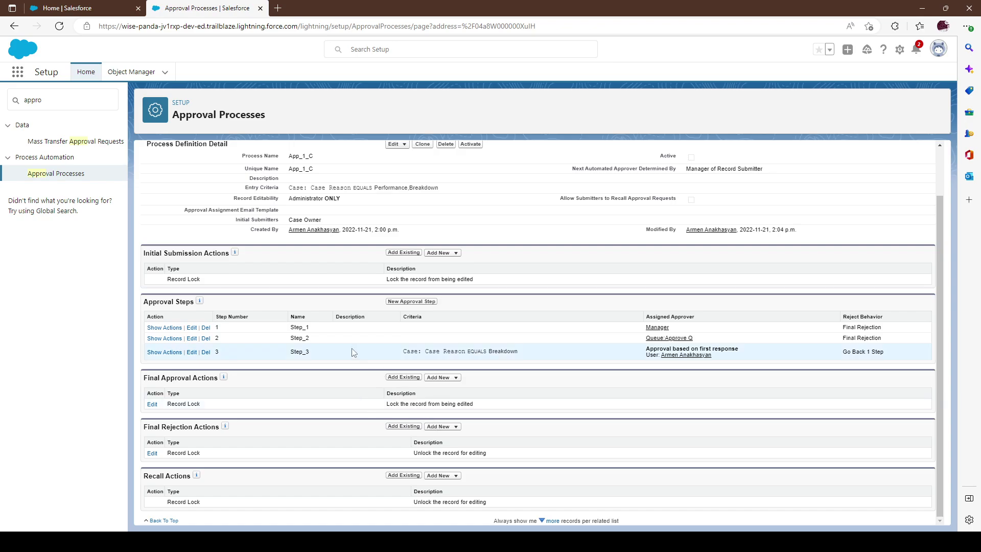
scroll(441, 237, "up", 2)
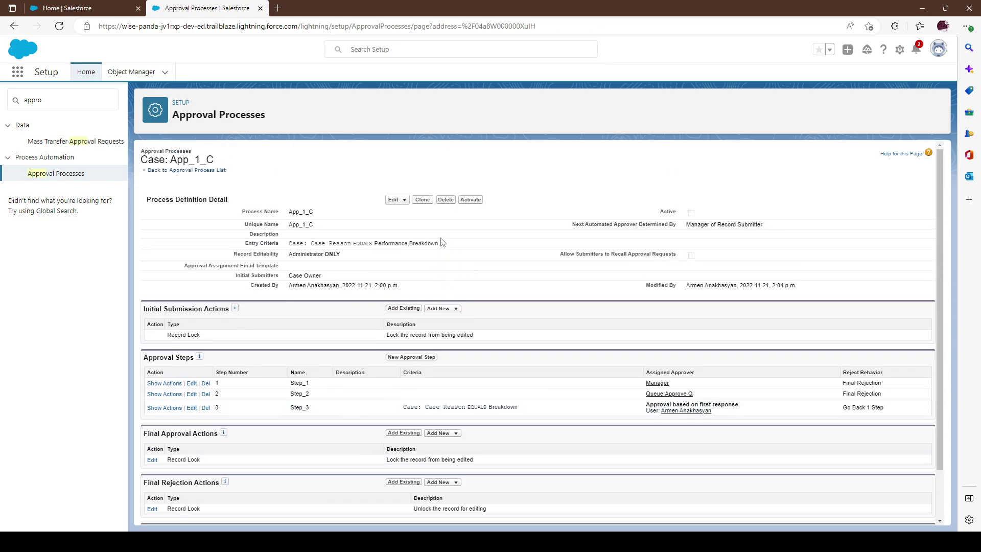
scroll(353, 408, "down", 2)
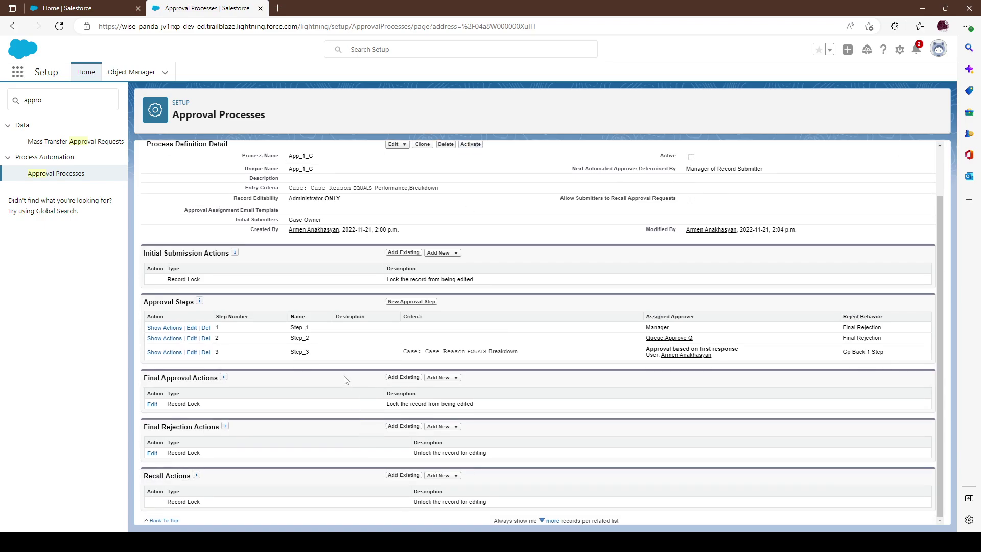
scroll(404, 411, "up", 2)
scroll(473, 357, "down", 2)
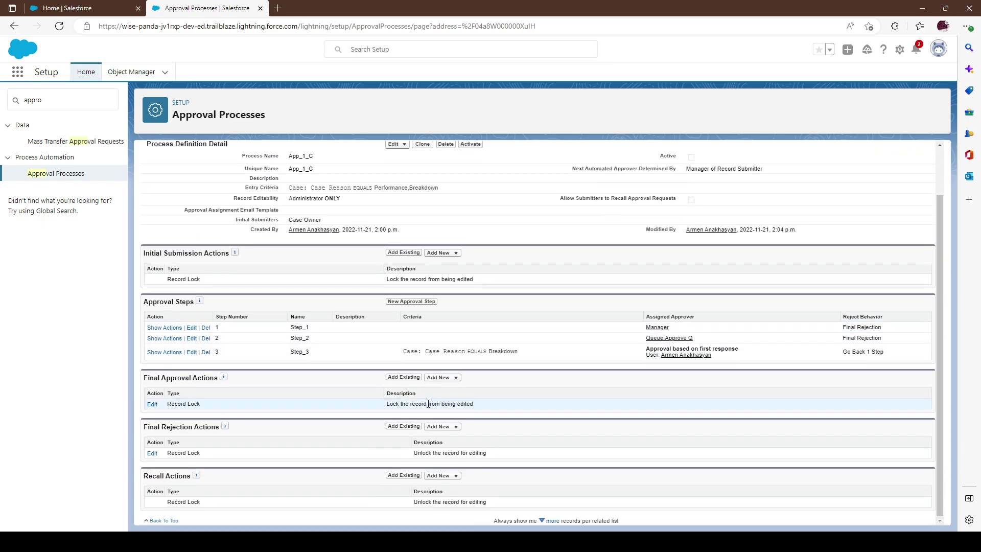
Inspect the record locking options for App_1_C's final approval, leave without saving and look over the process detail page
left_click(152, 403)
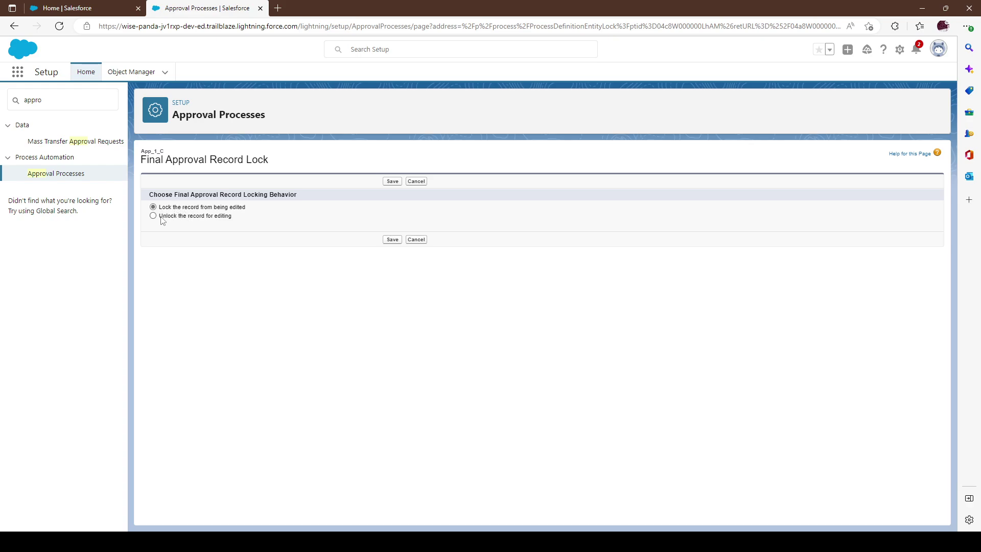
left_click(417, 239)
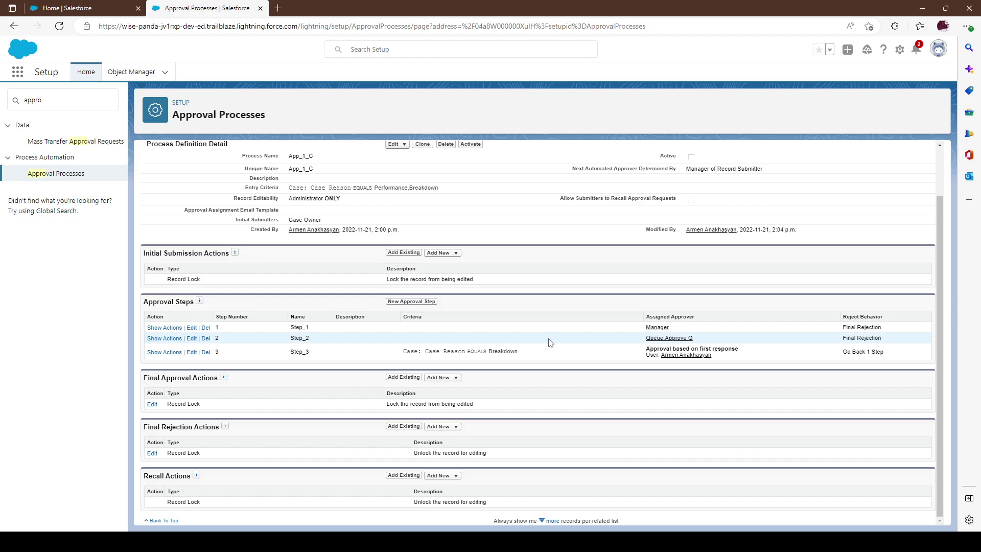
scroll(550, 341, "up", 2)
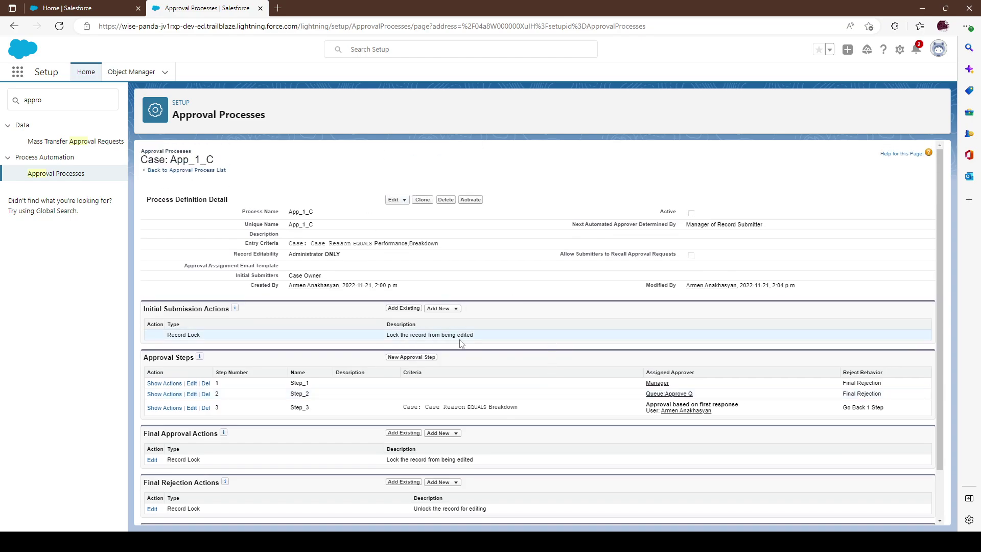
scroll(503, 309, "down", 2)
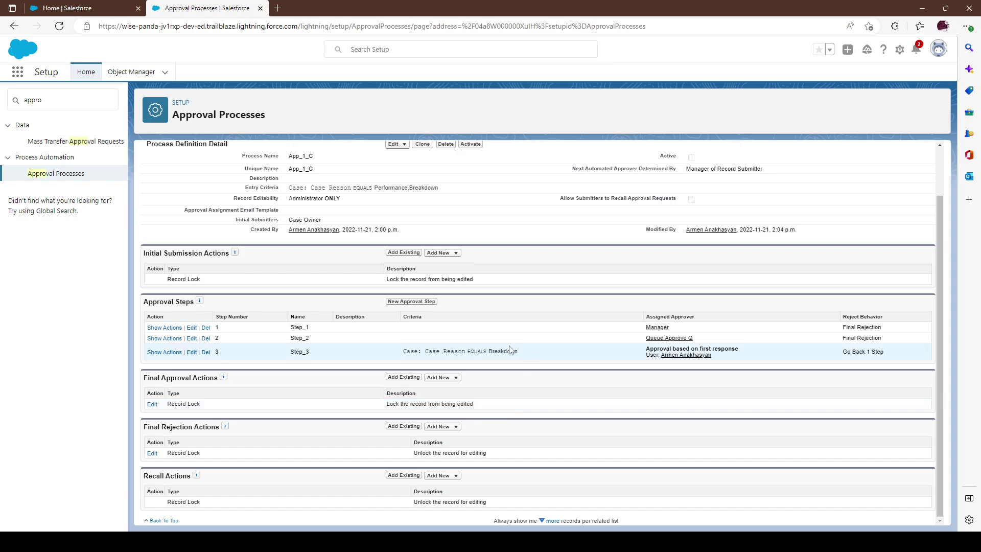
scroll(524, 383, "up", 1)
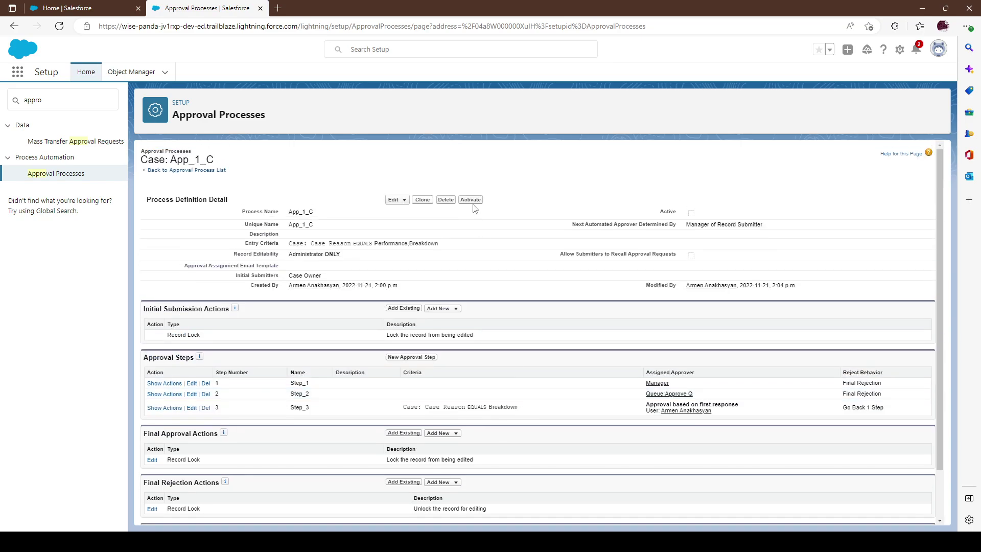